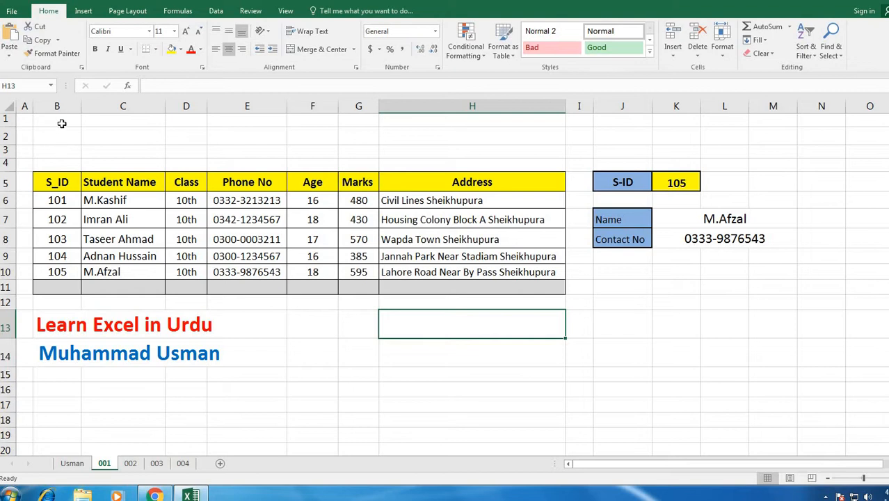
# - Highlight the S_ID column and the Student Name through Marks columns of the table
pyautogui.click(61, 106)
pyautogui.click(534, 334)
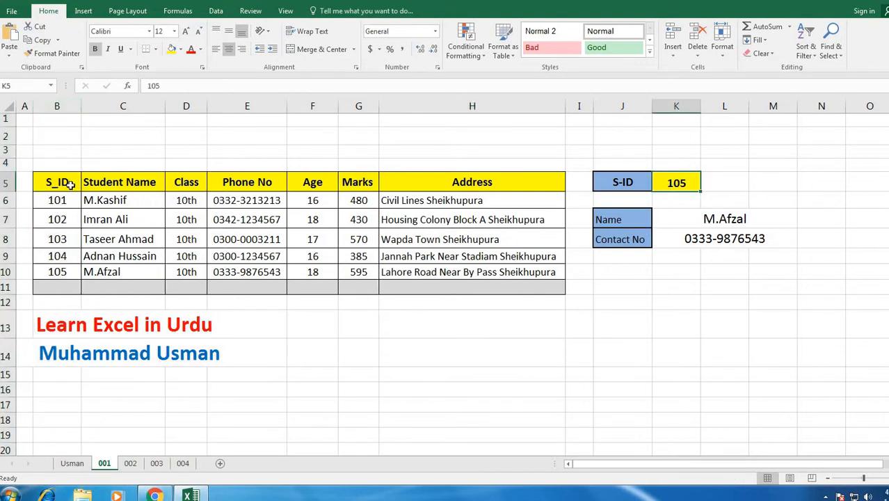
pyautogui.moveTo(67, 183); pyautogui.dragTo(61, 274)
pyautogui.moveTo(111, 182); pyautogui.dragTo(488, 282)
pyautogui.click(573, 303)
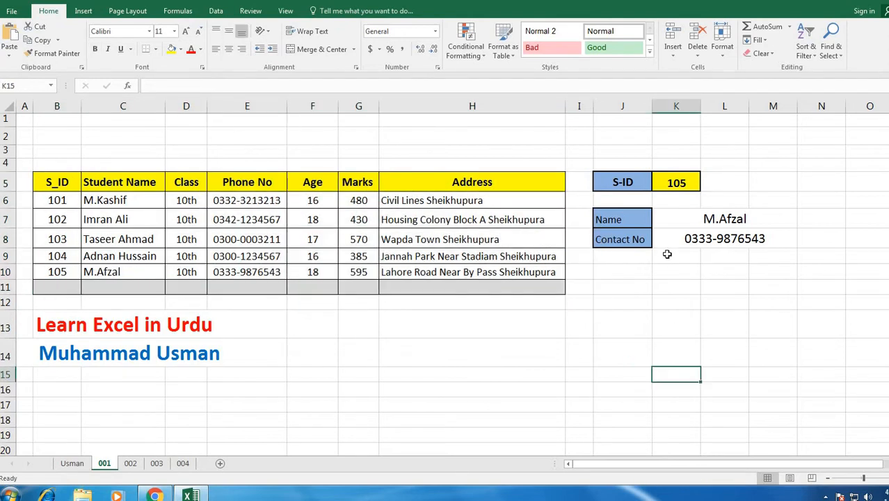
# - Enter S-ID 102 in K5 to update the card
pyautogui.click(676, 185)
pyautogui.write('1')
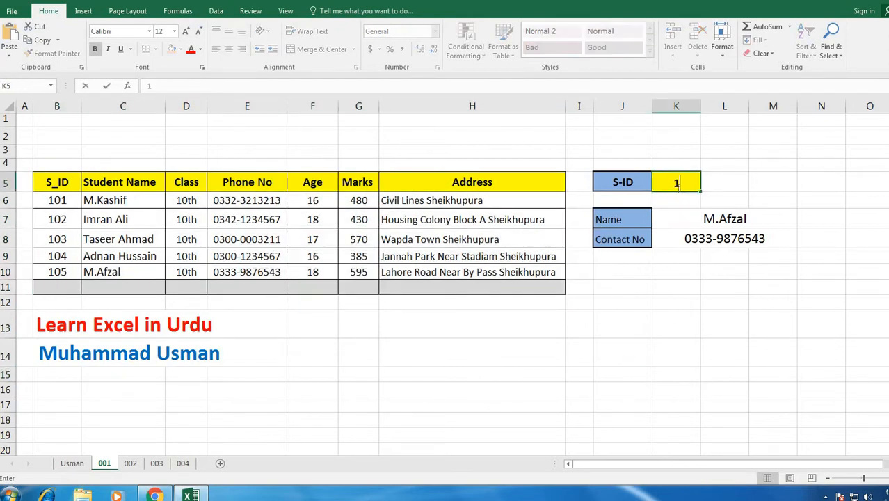
pyautogui.write('02')
pyautogui.press('Return')
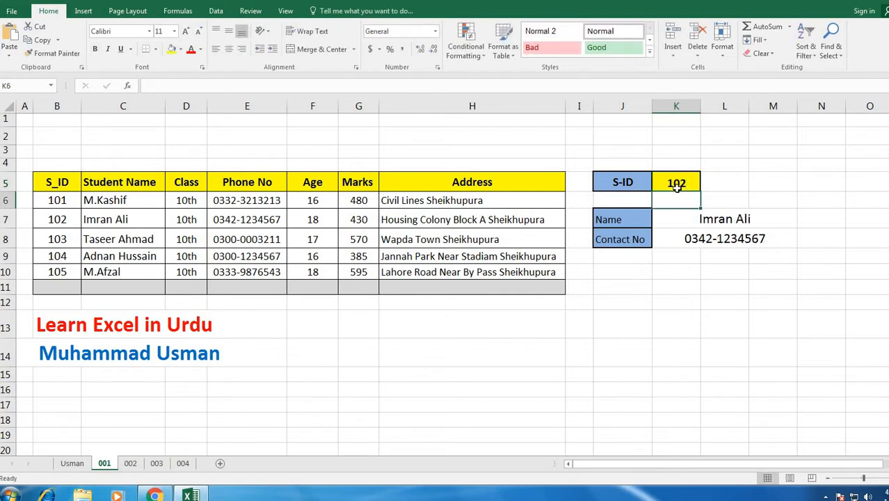
pyautogui.press('Return')
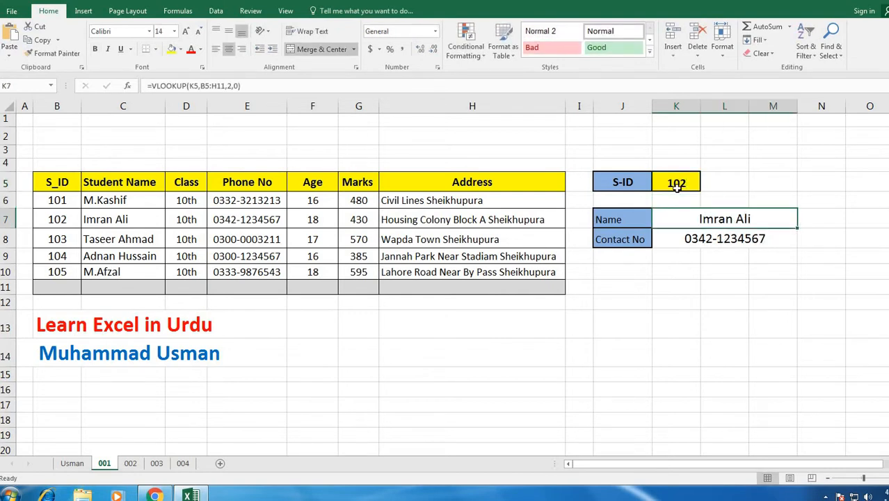
# - Change the K5 S-ID to 104 so the card shows that student's name and contact number, then go to sheet 002
pyautogui.click(677, 185)
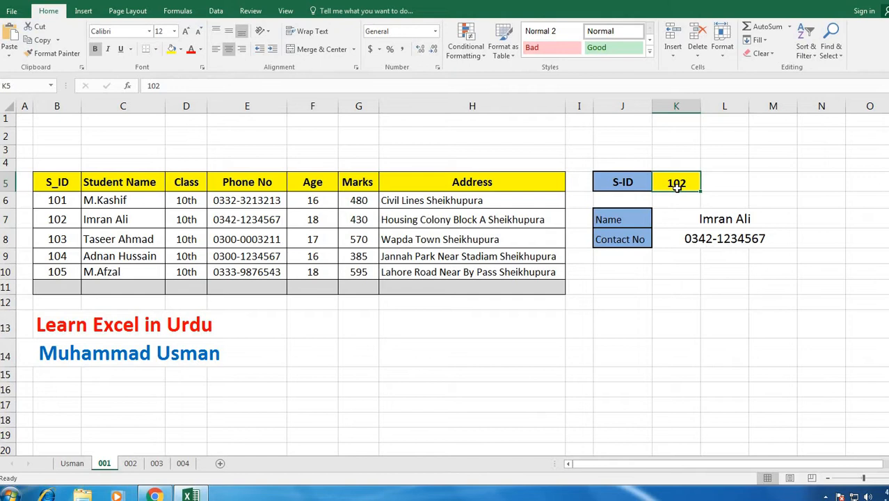
pyautogui.write('104')
pyautogui.press('Return')
pyautogui.press('Return')
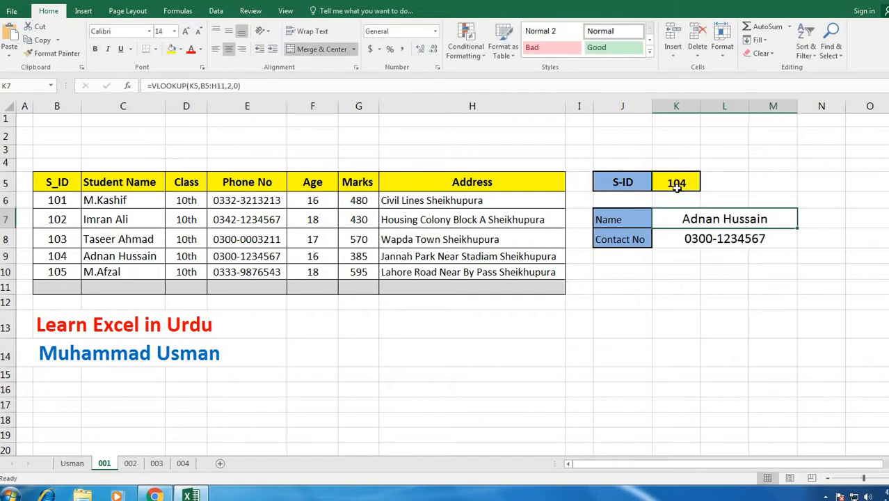
pyautogui.press('Return')
pyautogui.press('Return')
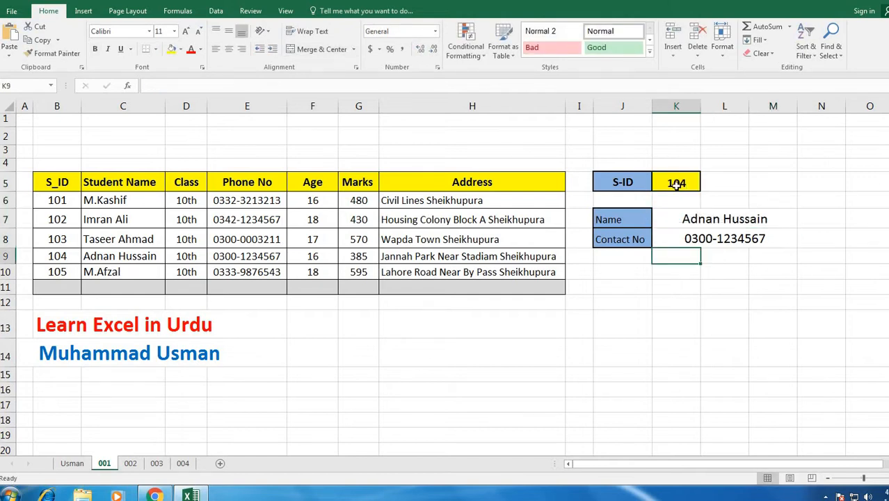
pyautogui.click(130, 462)
# - In Name cell K8 on sheet 002, begin =Vlookup(K6,B6:H14, using the S-ID and student table
pyautogui.click(545, 353)
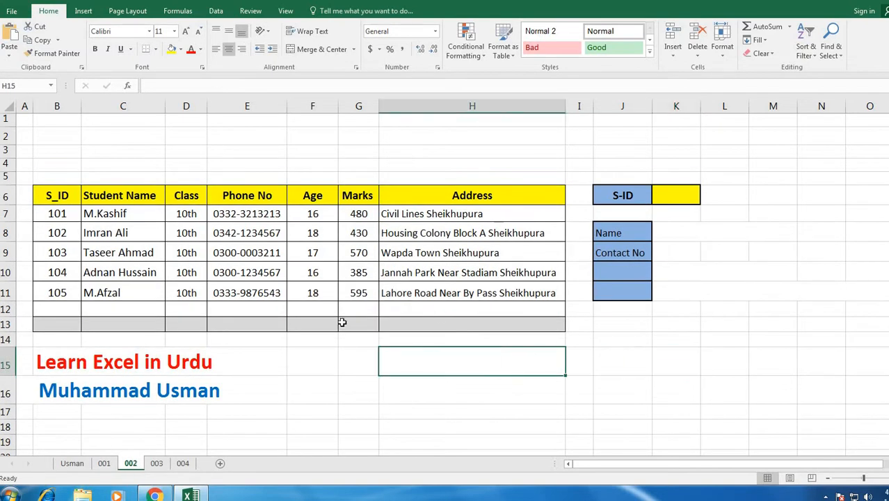
pyautogui.click(667, 235)
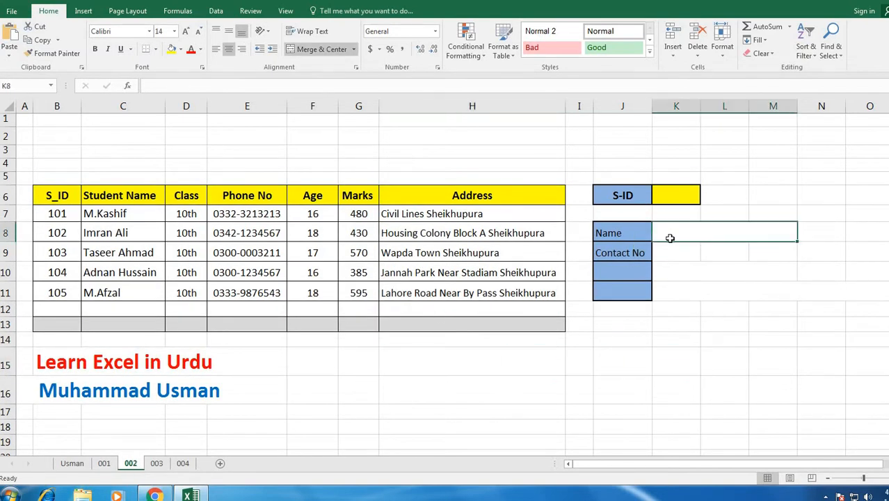
pyautogui.write('=')
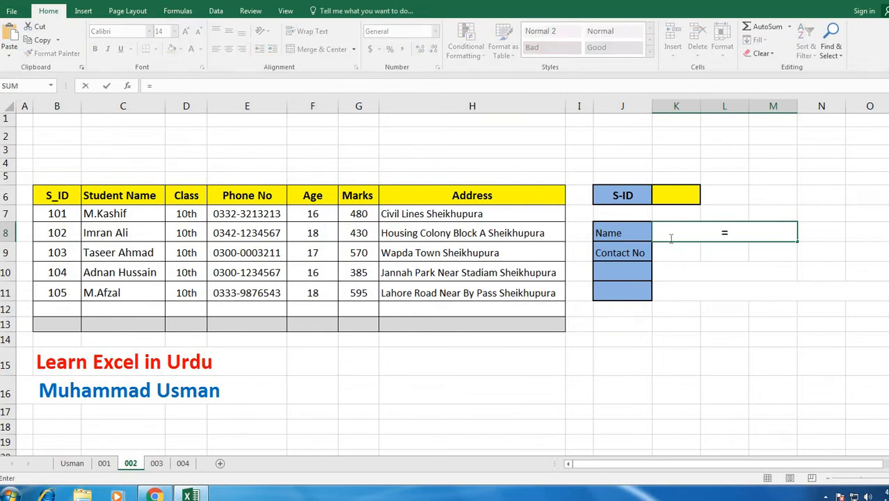
pyautogui.write('Vlookup')
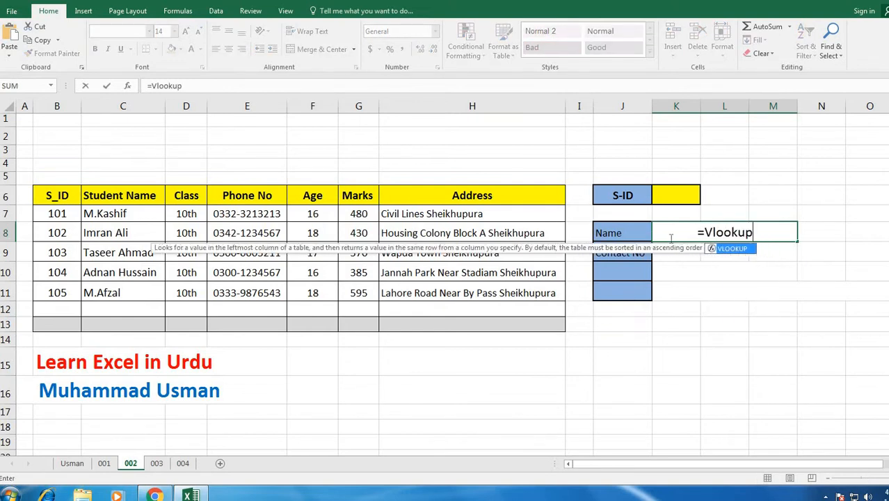
pyautogui.write('(')
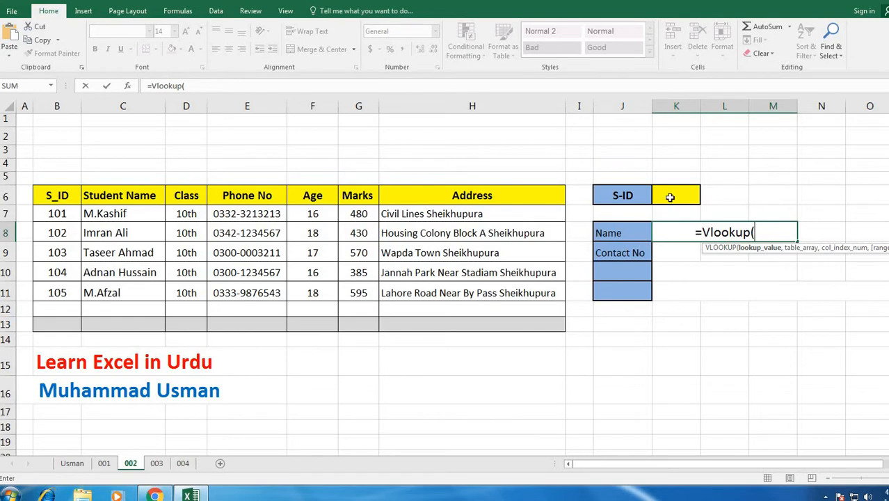
pyautogui.click(670, 196)
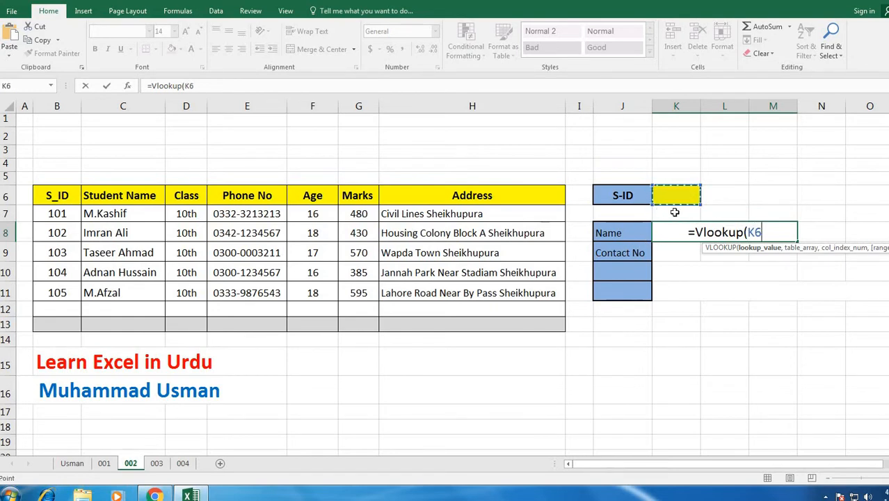
pyautogui.write(',')
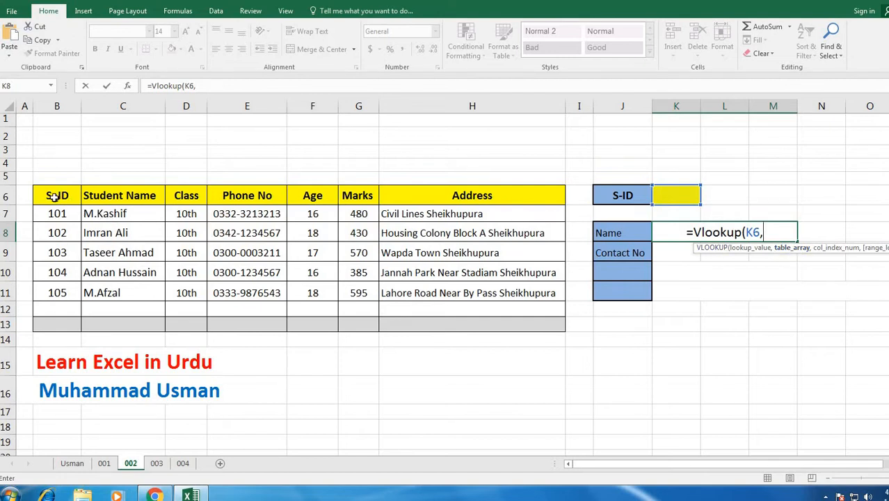
pyautogui.moveTo(55, 196); pyautogui.dragTo(313, 293)
pyautogui.moveTo(424, 336); pyautogui.dragTo(478, 335)
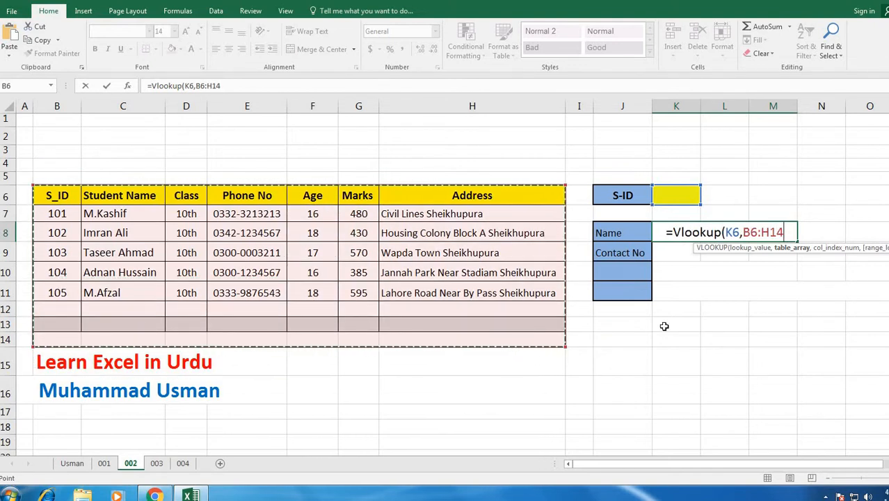
# - Complete K8 as =Vlookup(K6,B6:H14,2,0), which shows #N/A while S-ID is blank
pyautogui.write(',')
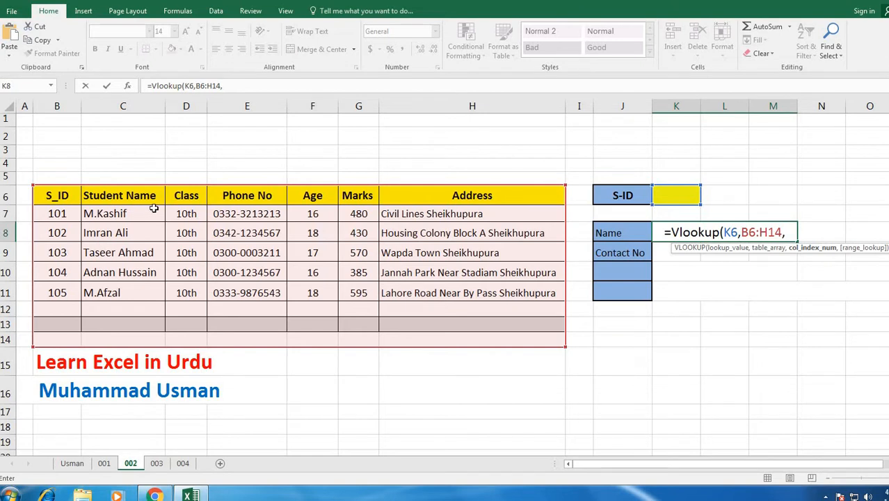
pyautogui.write('2,')
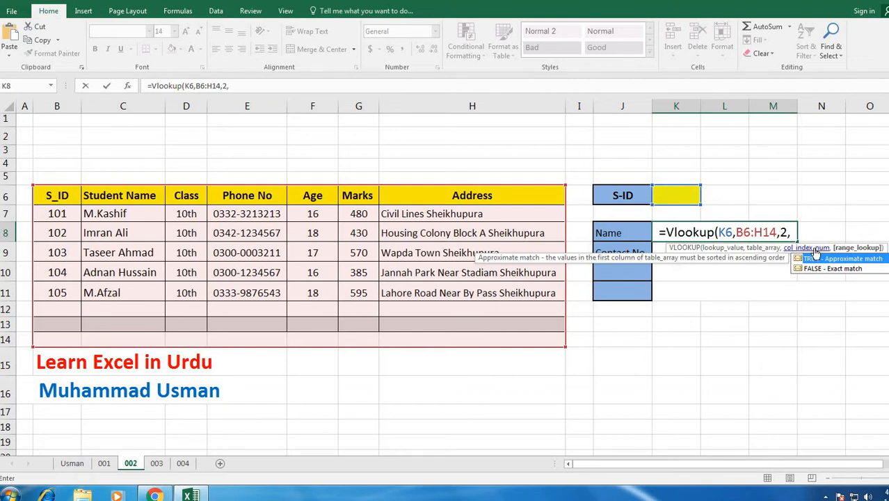
pyautogui.write('0')
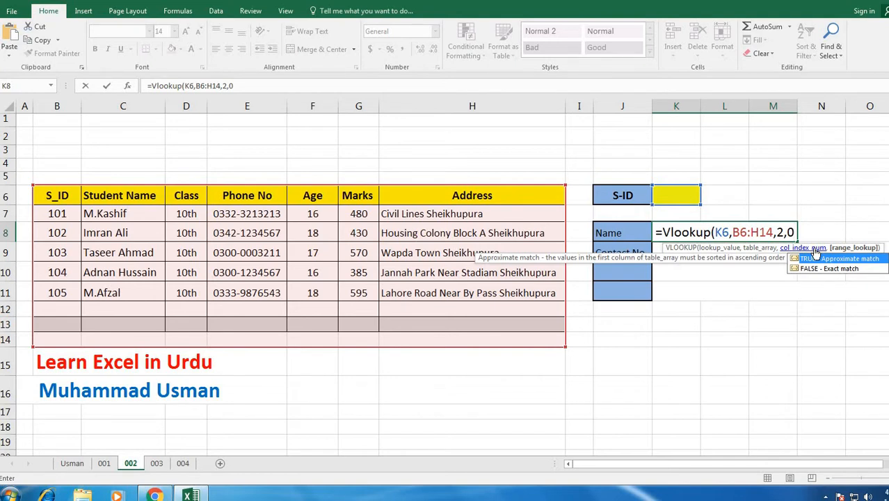
pyautogui.press('Return')
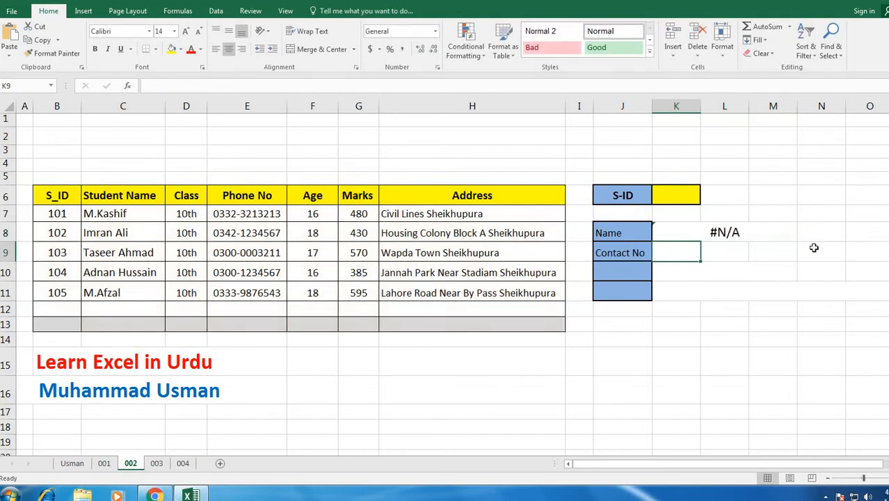
# - Enter S-ID 101 in K6 so the Name lookup returns the student's name, then select table B6:H13
pyautogui.click(747, 237)
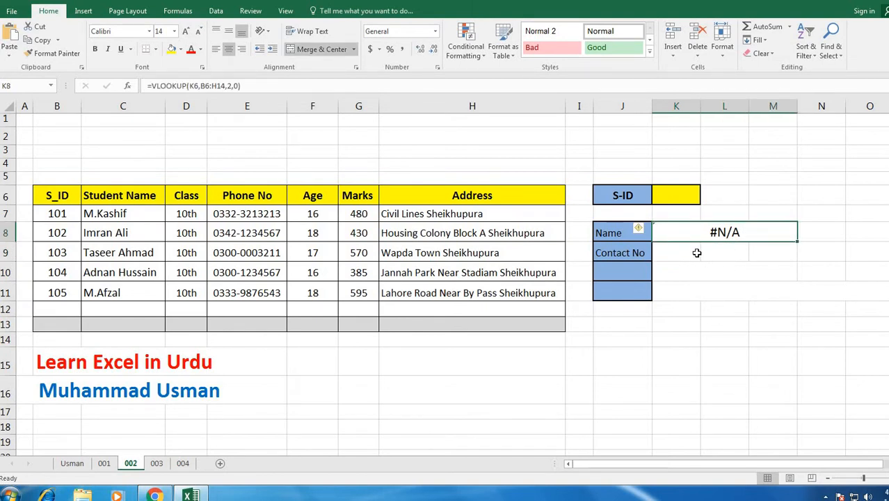
pyautogui.click(664, 199)
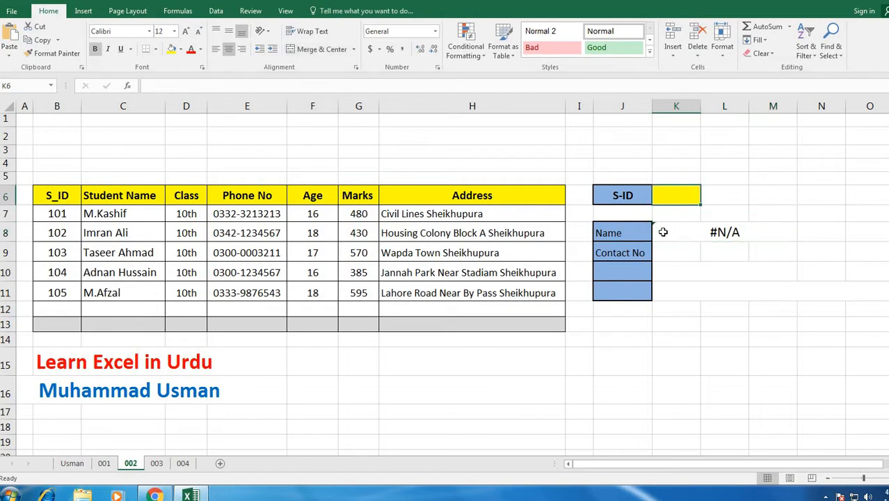
pyautogui.write('101')
pyautogui.press('Return')
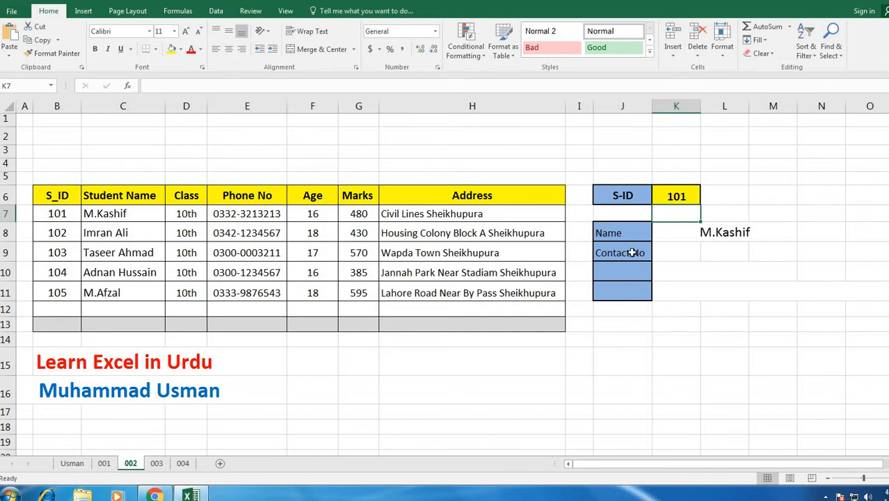
pyautogui.press('Down')
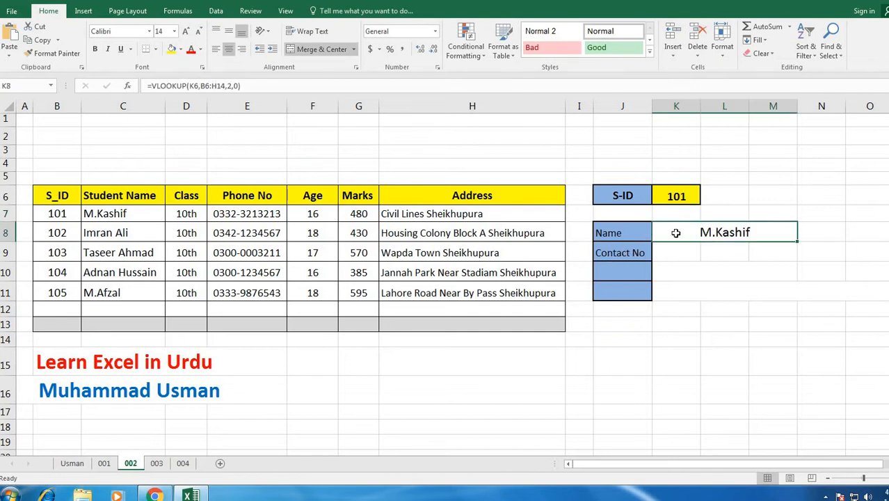
pyautogui.click(717, 252)
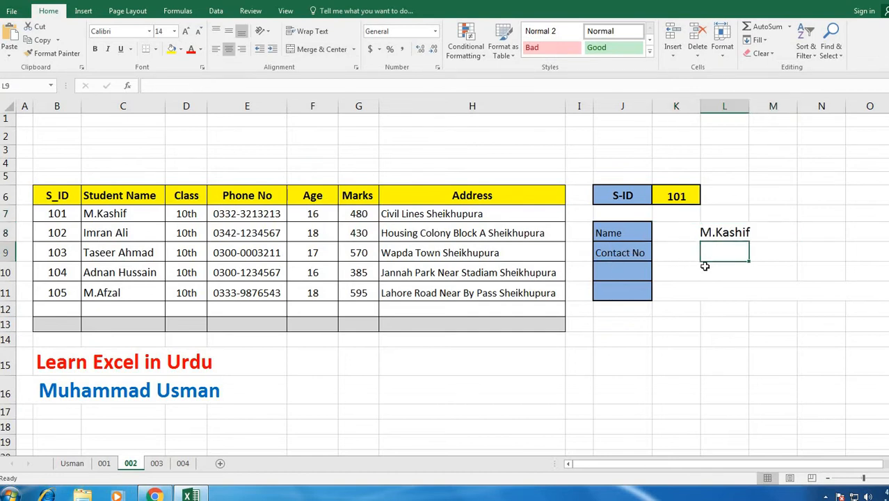
pyautogui.click(703, 310)
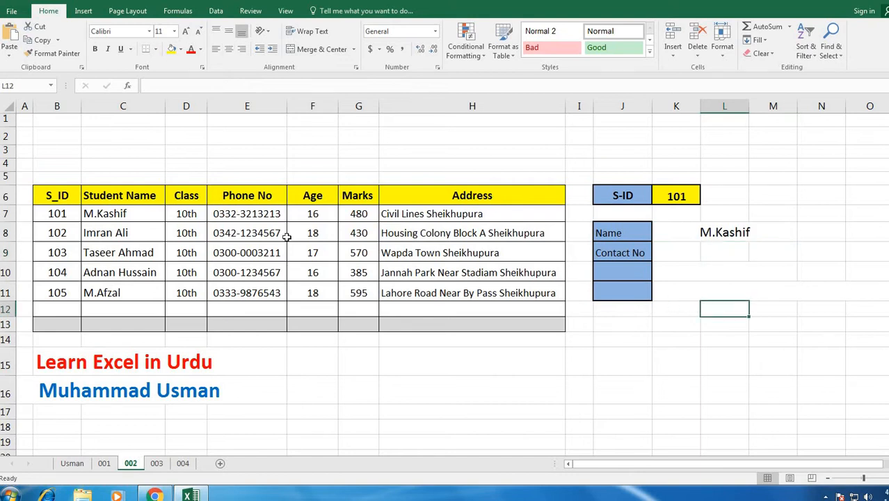
pyautogui.moveTo(48, 197); pyautogui.dragTo(477, 323)
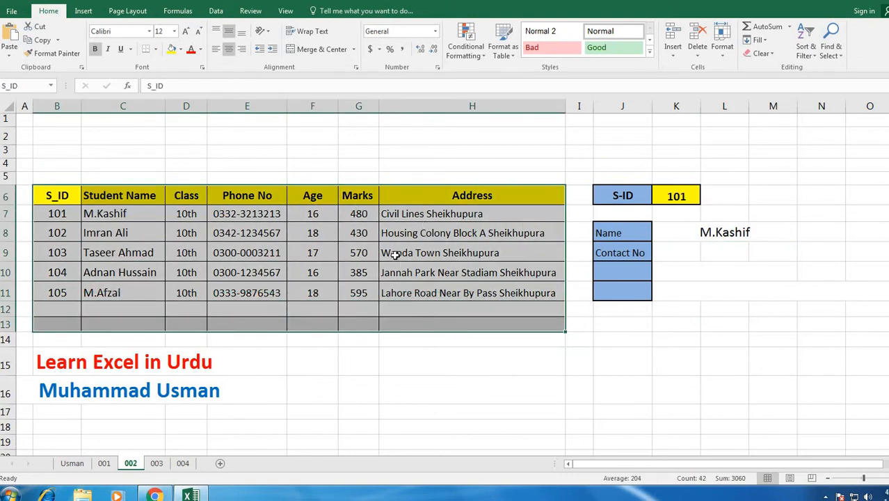
# - Define the name 'usus' for table B6:H14 and start a VLOOKUP in Contact No cell L9
pyautogui.click(522, 349)
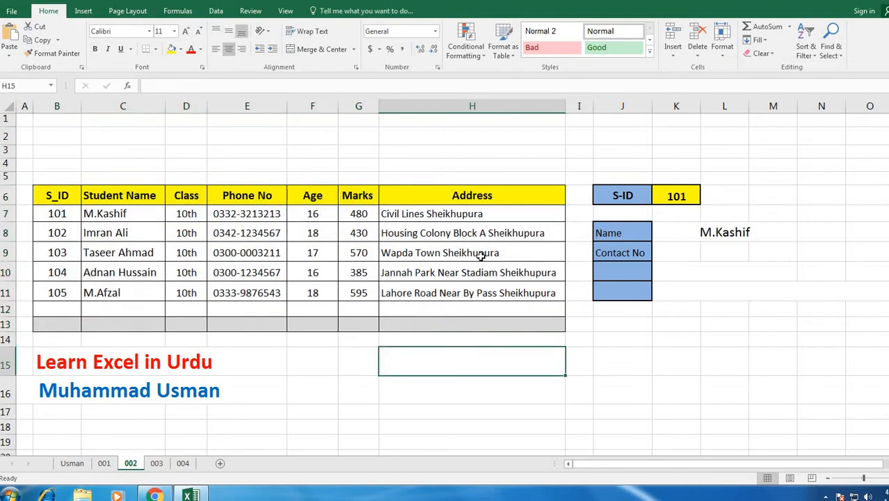
pyautogui.moveTo(61, 197); pyautogui.dragTo(520, 325)
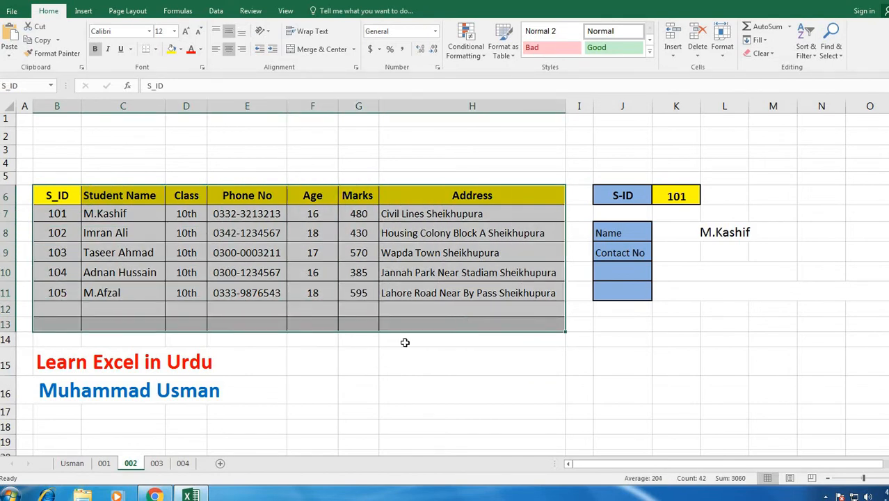
pyautogui.click(625, 365)
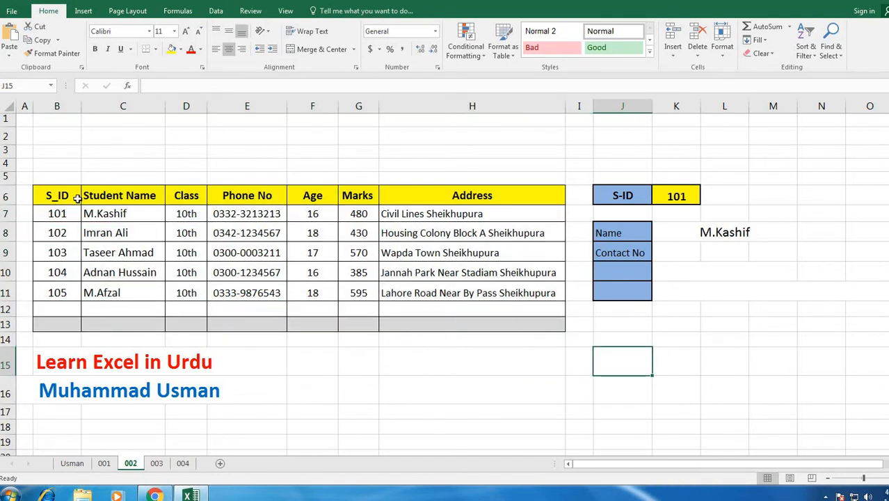
pyautogui.moveTo(51, 197); pyautogui.dragTo(456, 341)
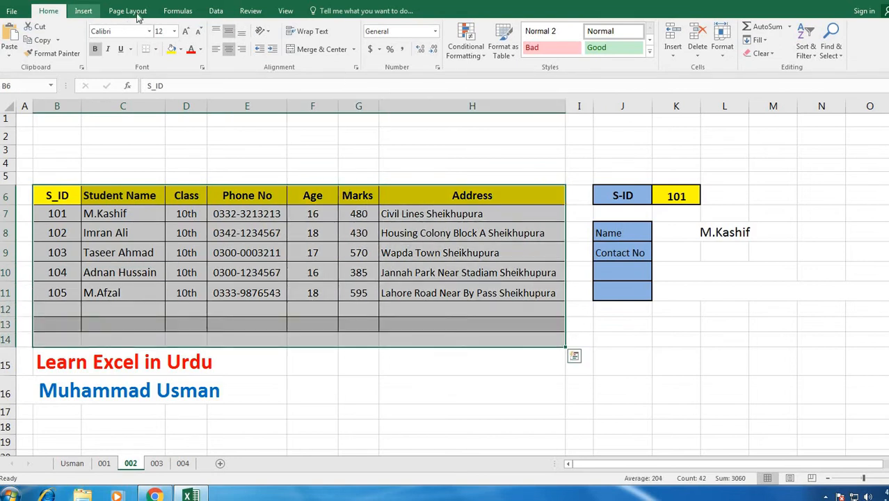
pyautogui.click(174, 12)
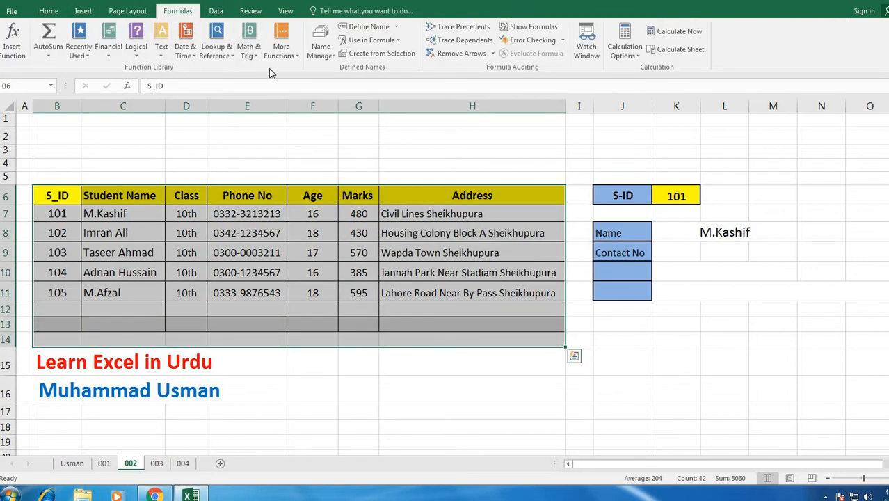
pyautogui.click(365, 27)
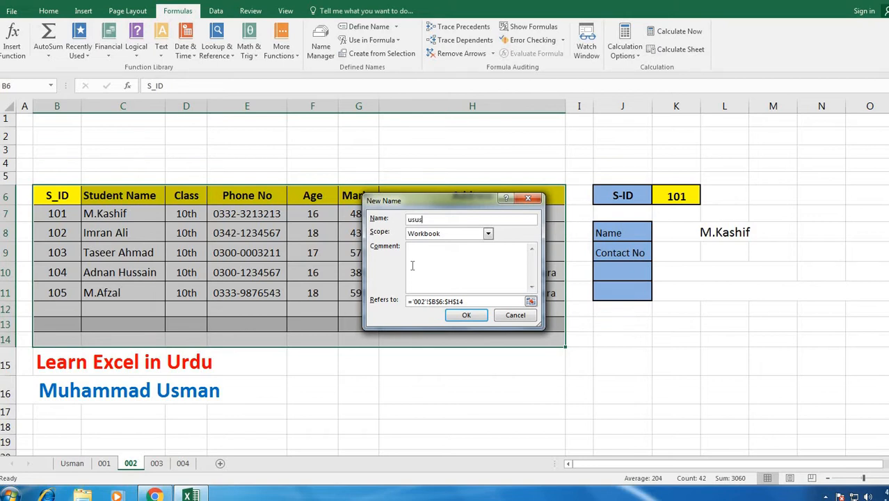
pyautogui.click(463, 315)
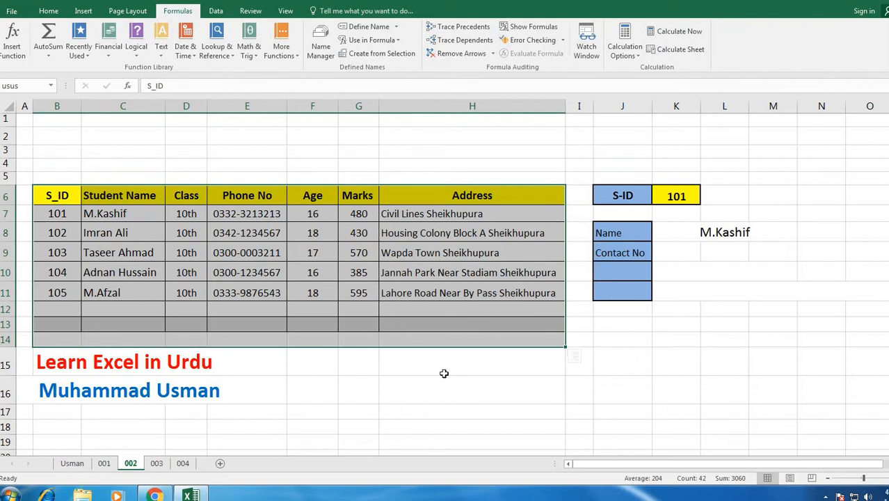
pyautogui.click(444, 373)
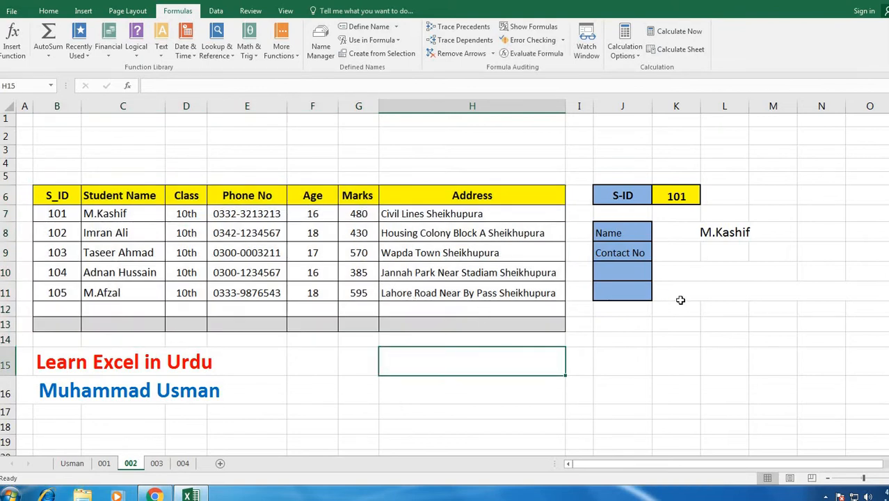
pyautogui.click(707, 253)
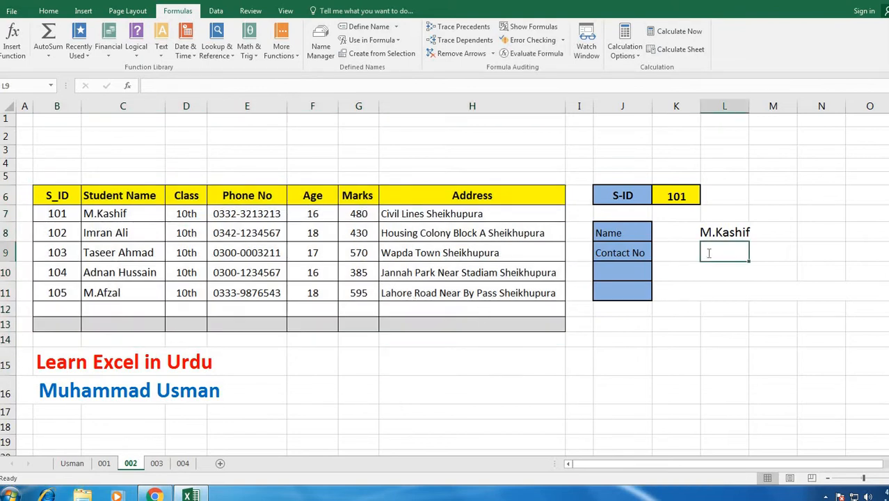
pyautogui.write('=vlook')
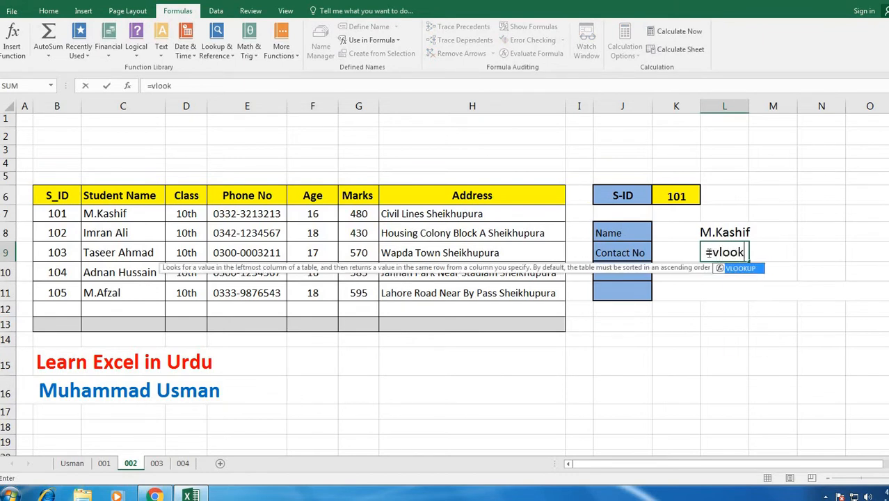
pyautogui.write('up(')
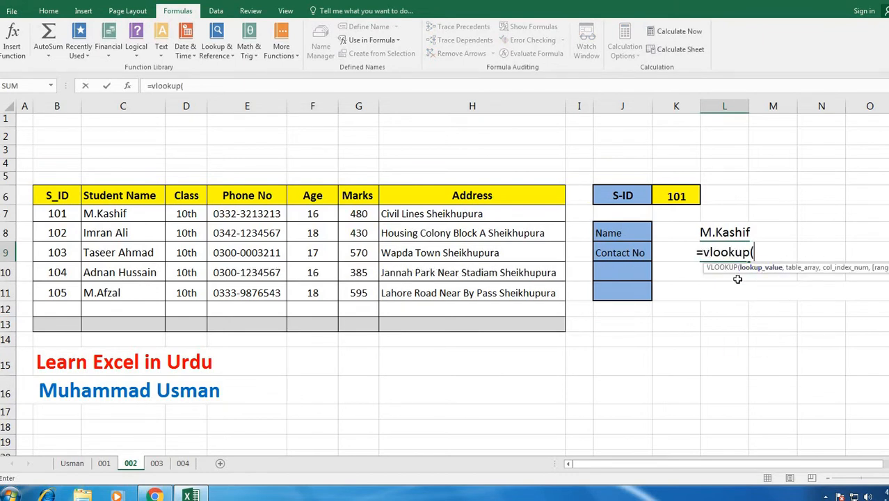
# - Finish L9 as =vlookup(K6,usus,4,0) so it returns the student's contact number
pyautogui.click(679, 198)
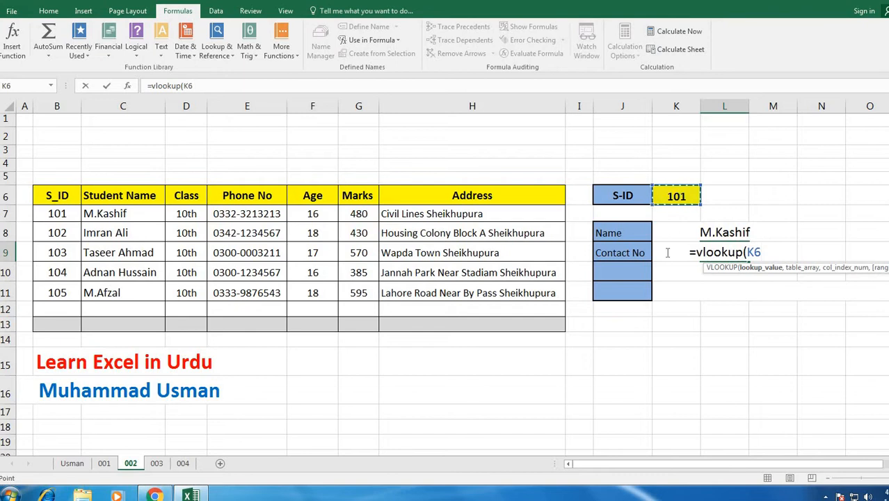
pyautogui.write(',')
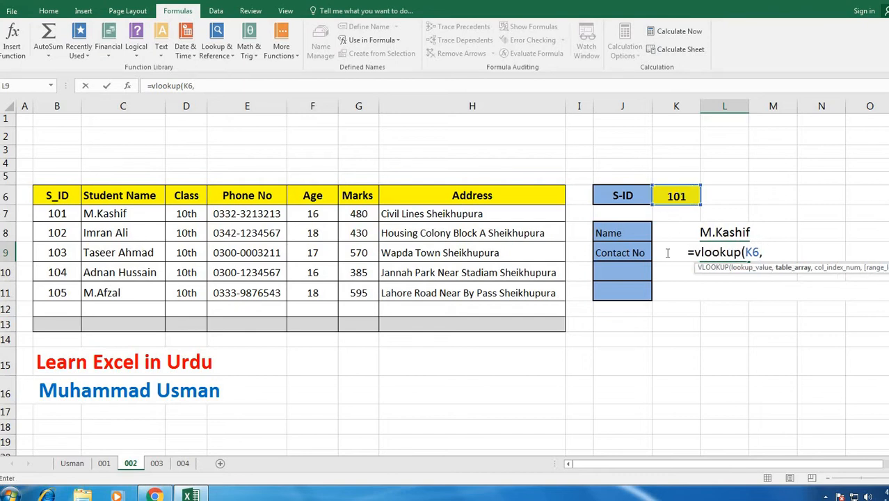
pyautogui.write('usus')
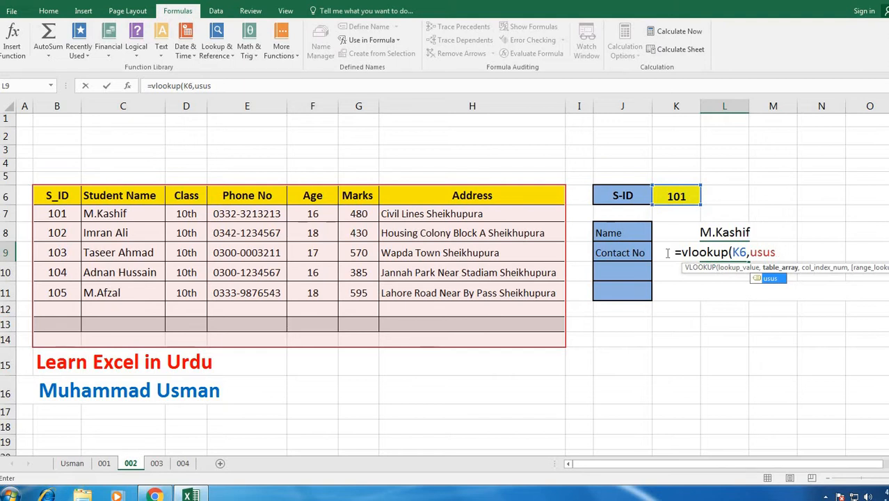
pyautogui.write(',')
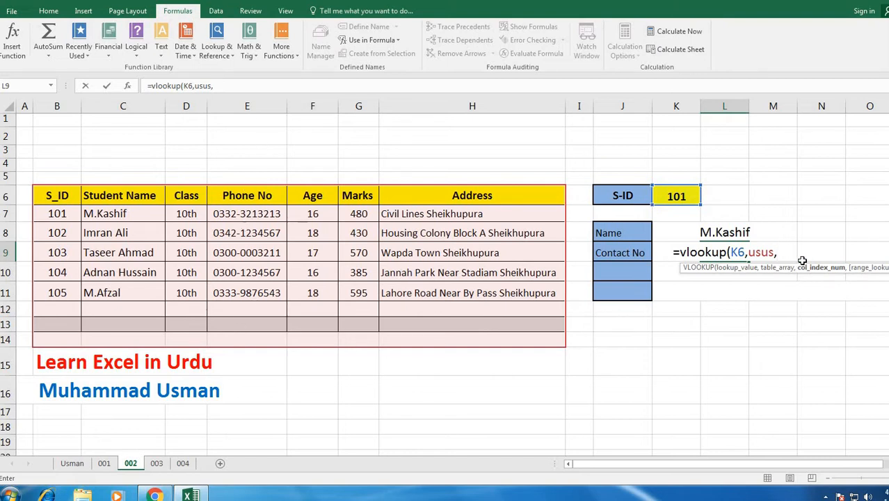
pyautogui.write('4')
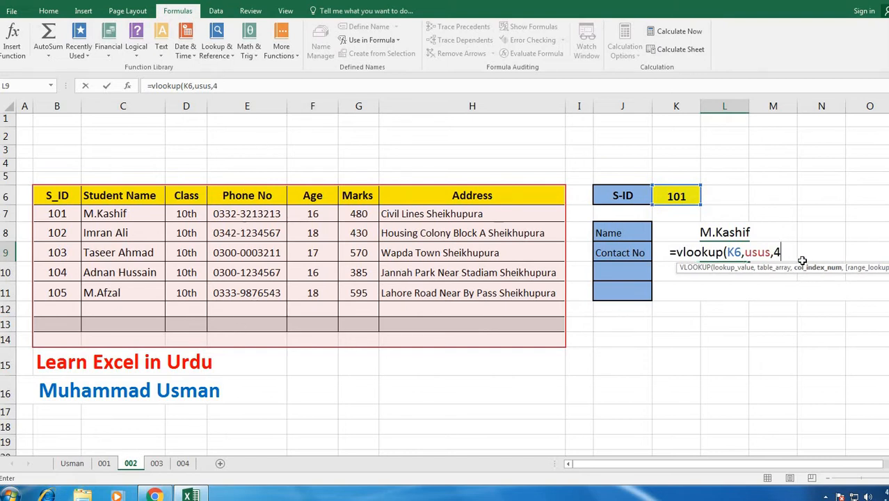
pyautogui.write(',0')
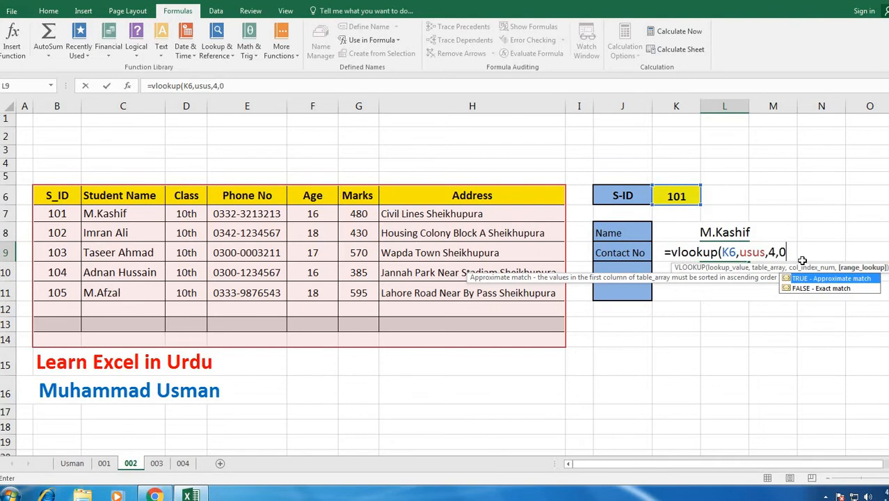
pyautogui.press('Return')
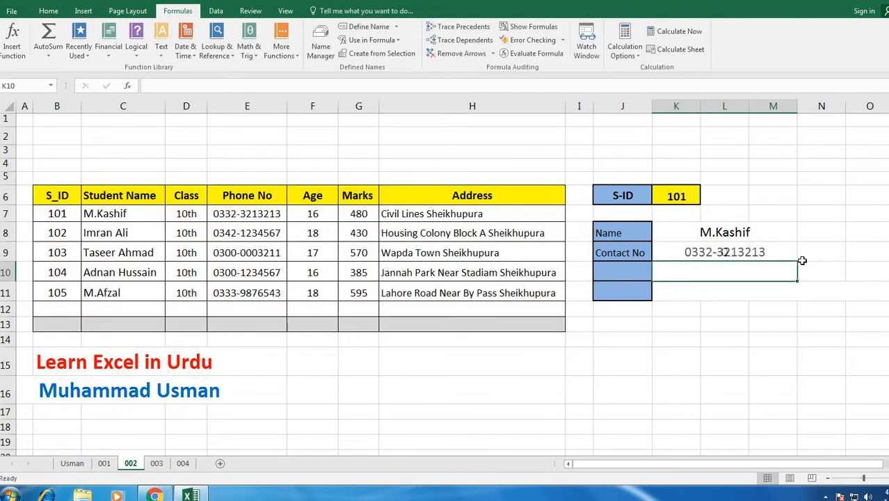
# - Review the L9 lookup formula, then switch to the marks table on sheet 003
pyautogui.click(735, 252)
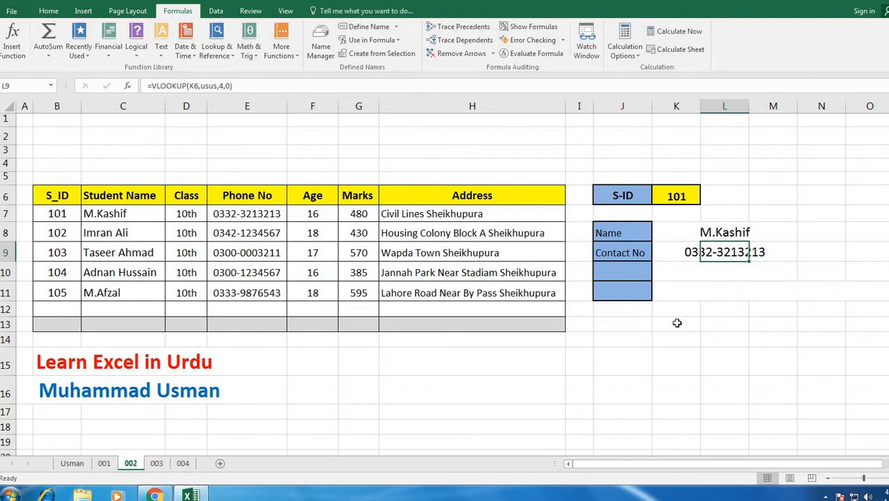
pyautogui.click(644, 348)
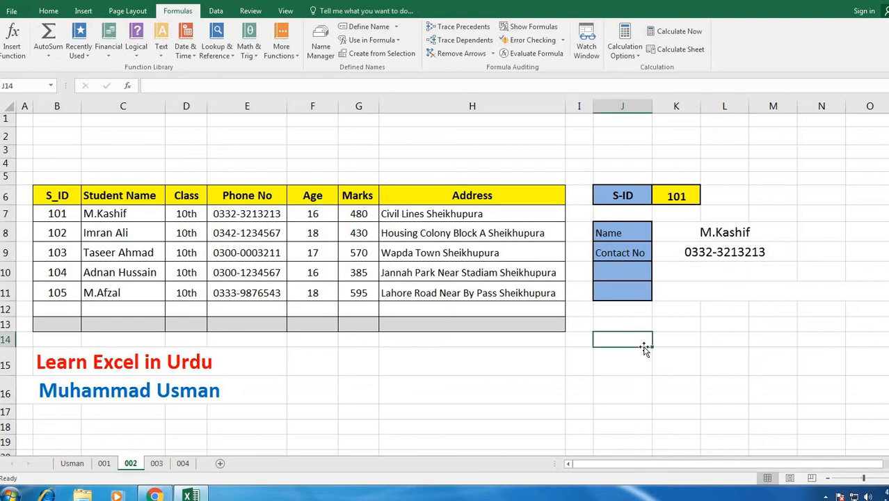
pyautogui.click(527, 343)
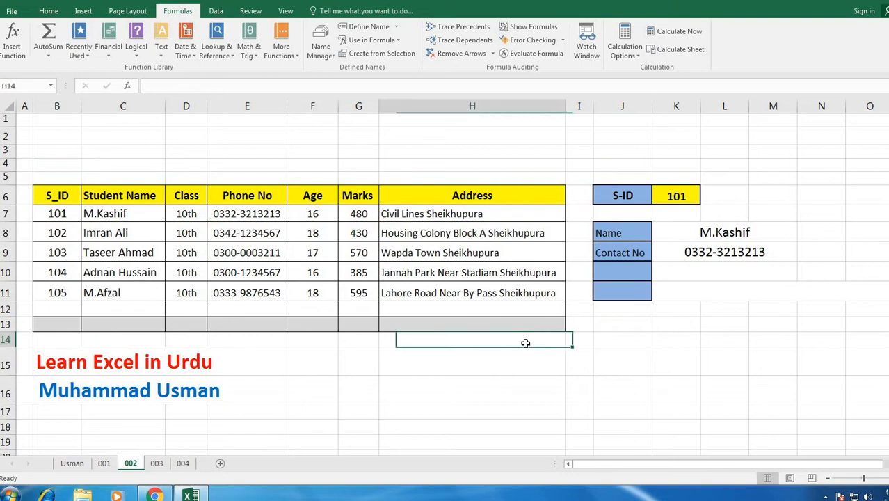
pyautogui.click(366, 371)
pyautogui.click(157, 463)
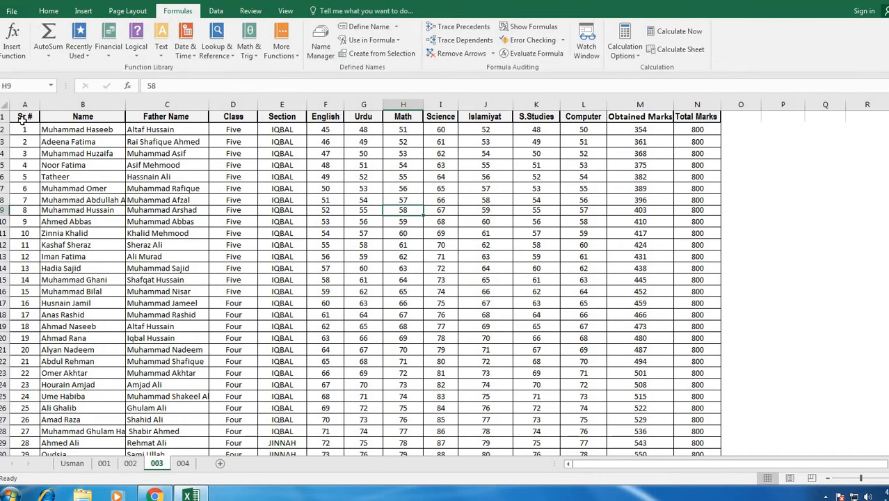
# - Browse the Class and subject marks columns, then select the marks table A1:N352
pyautogui.scroll(-20, 201, 372)
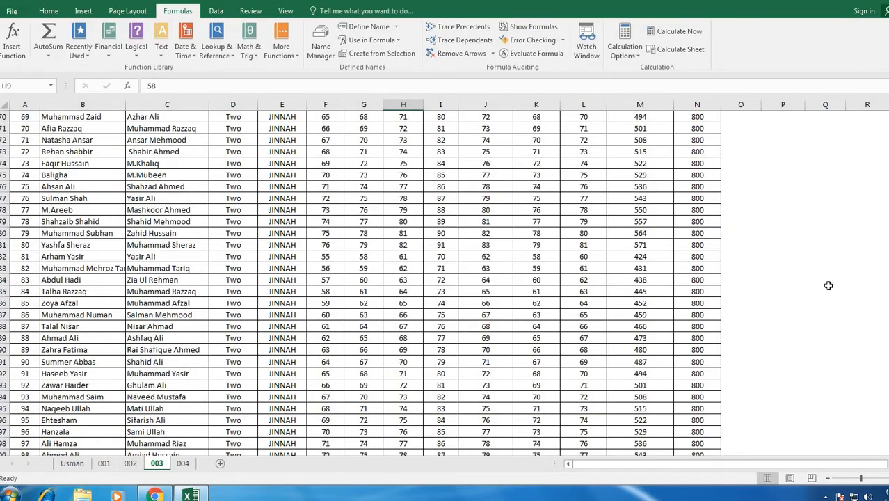
pyautogui.moveTo(888, 186); pyautogui.dragTo(887, 115)
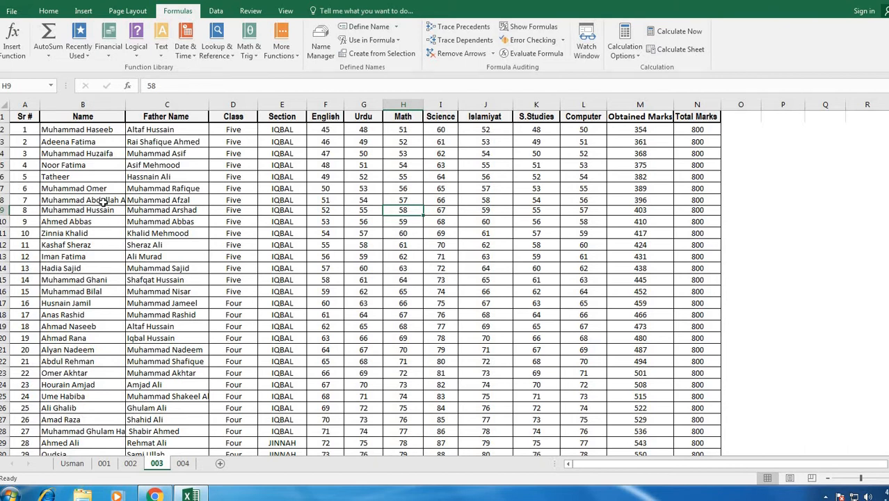
pyautogui.click(247, 176)
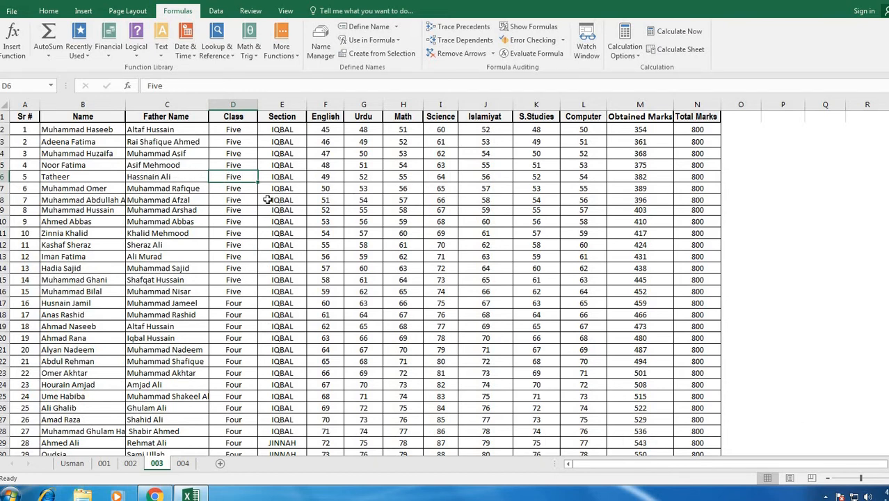
pyautogui.click(319, 175)
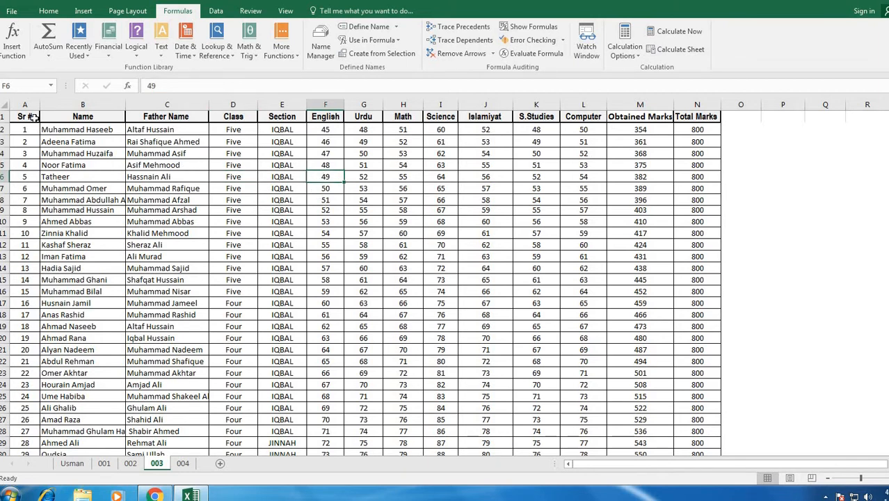
pyautogui.moveTo(21, 117); pyautogui.dragTo(708, 420)
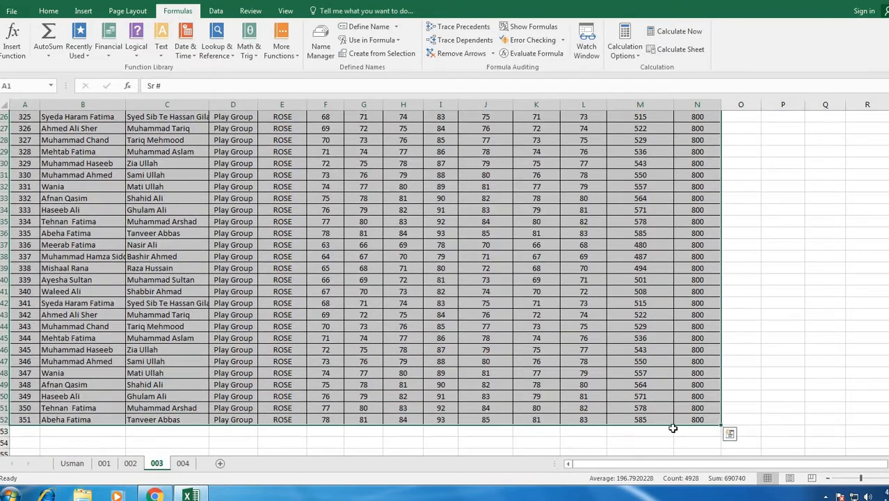
# - Name the sheet 003 marks table A1:N352 'Pakistan' and go to result card sheet 004
pyautogui.click(356, 29)
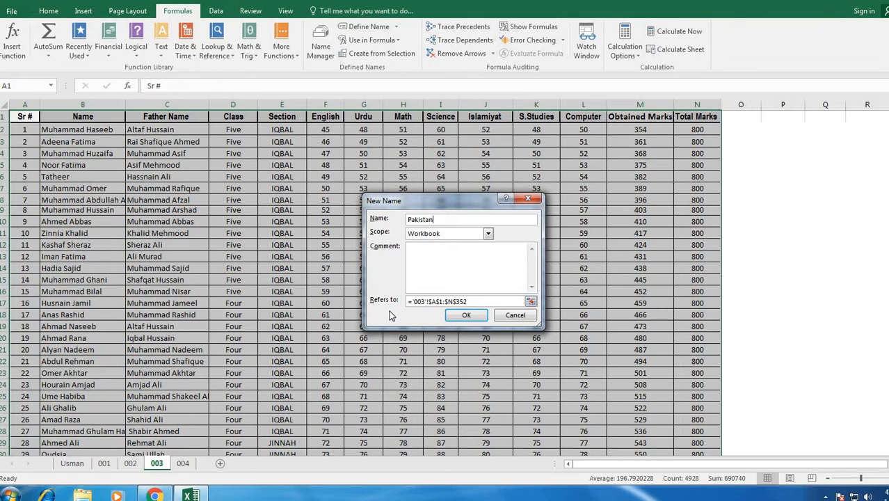
pyautogui.click(464, 316)
pyautogui.scroll(-15, 443, 333)
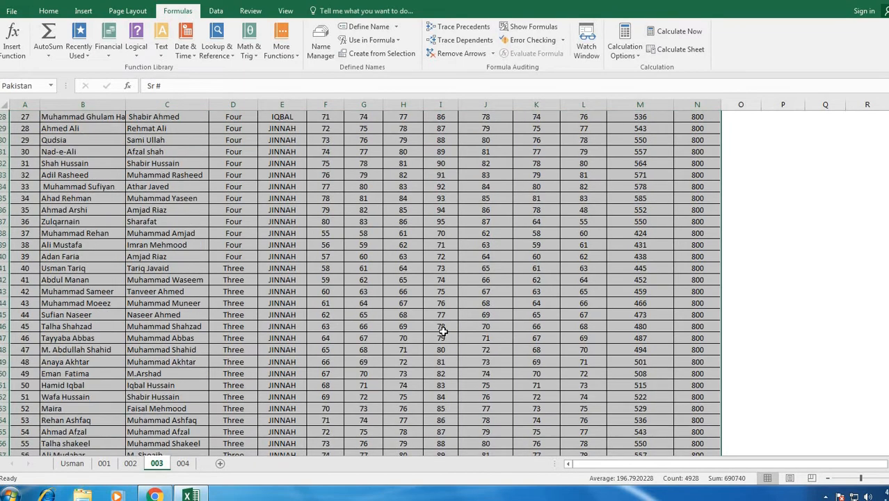
pyautogui.scroll(-16, 443, 333)
pyautogui.click(491, 315)
pyautogui.scroll(-18, 470, 340)
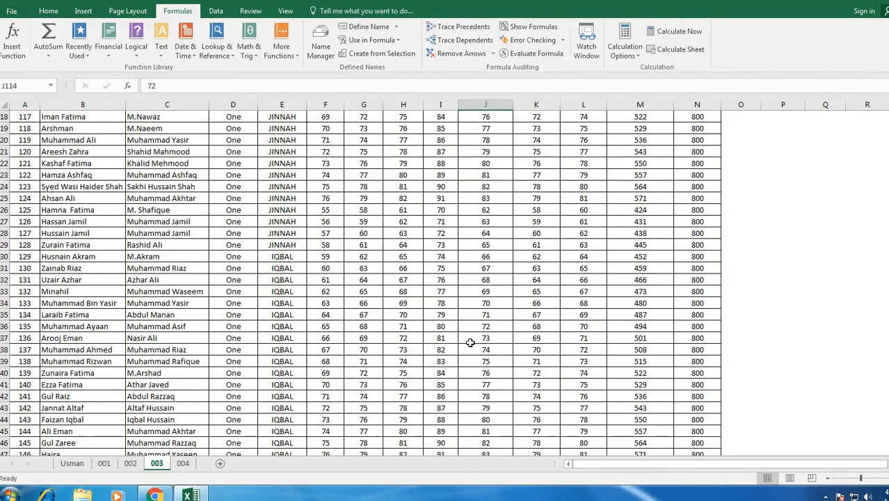
pyautogui.scroll(-20, 470, 344)
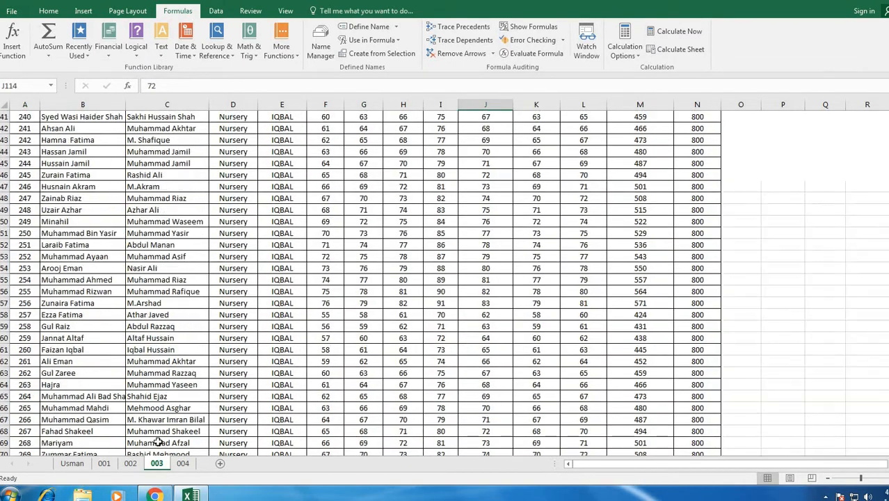
pyautogui.click(182, 464)
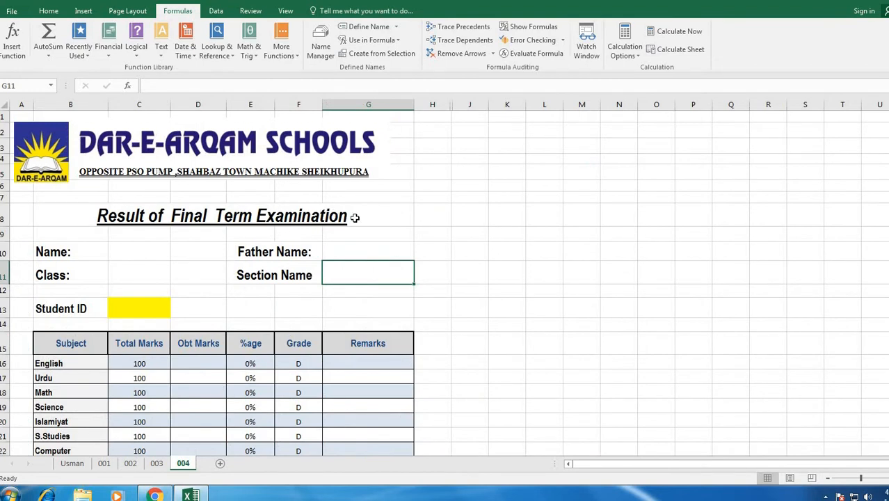
pyautogui.click(432, 199)
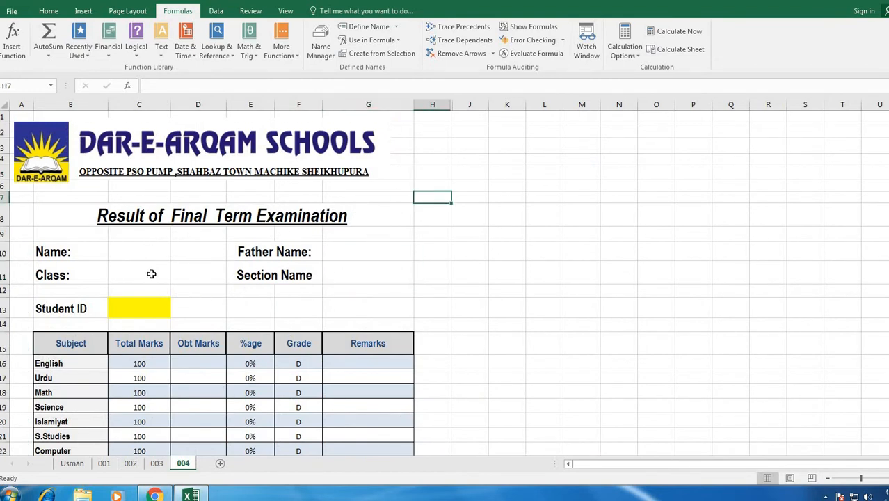
pyautogui.click(126, 251)
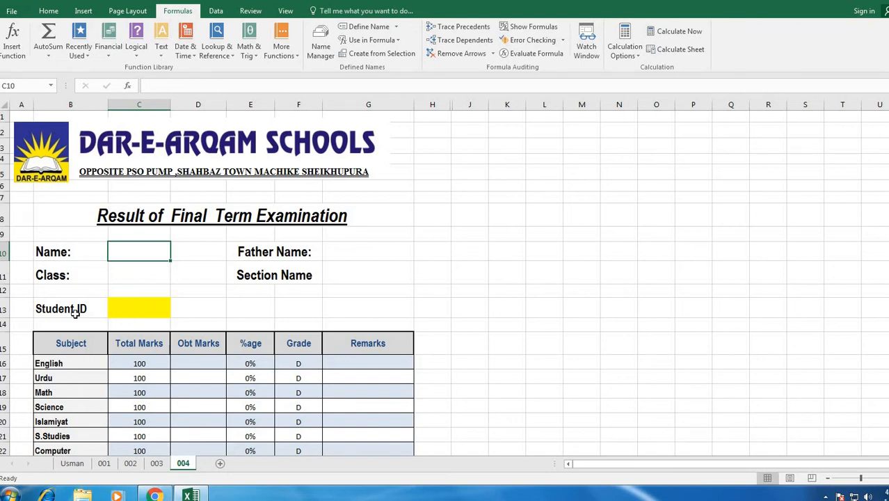
# - Enter =Vlookup(C13,Pakistan,2, in Name cell C10, showing #N/A, then select Student ID C13
pyautogui.write('=')
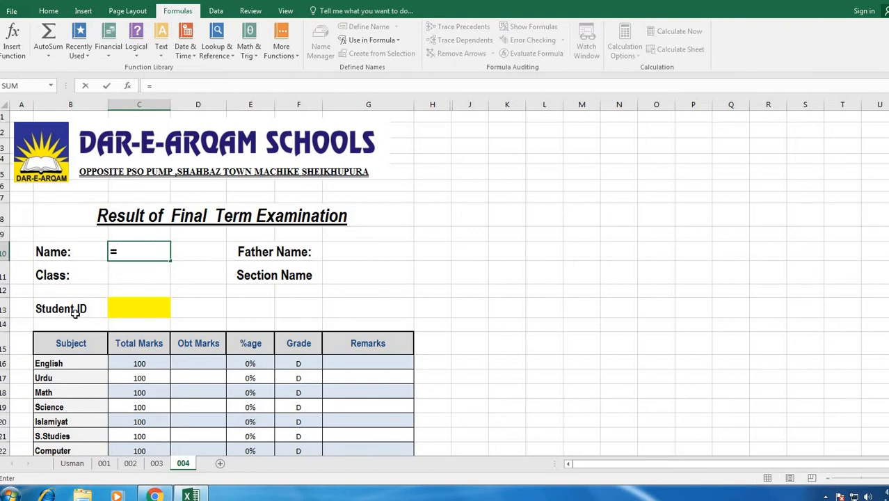
pyautogui.write('Vlook')
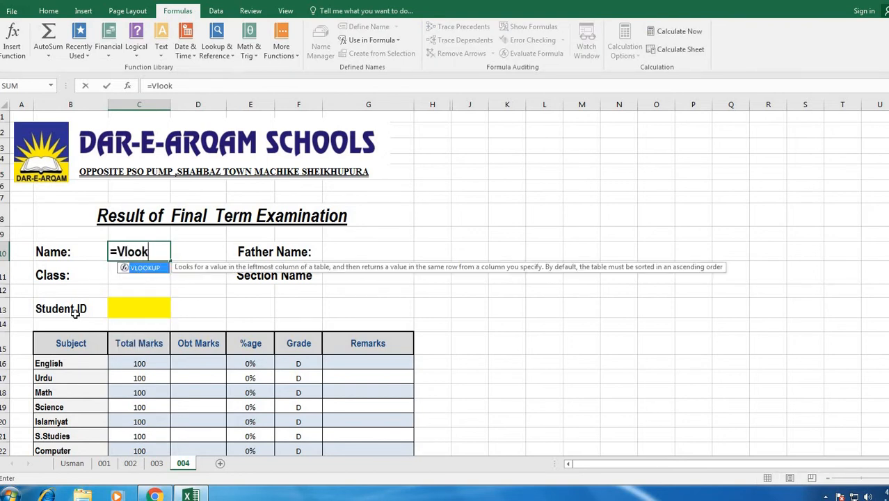
pyautogui.write('up(')
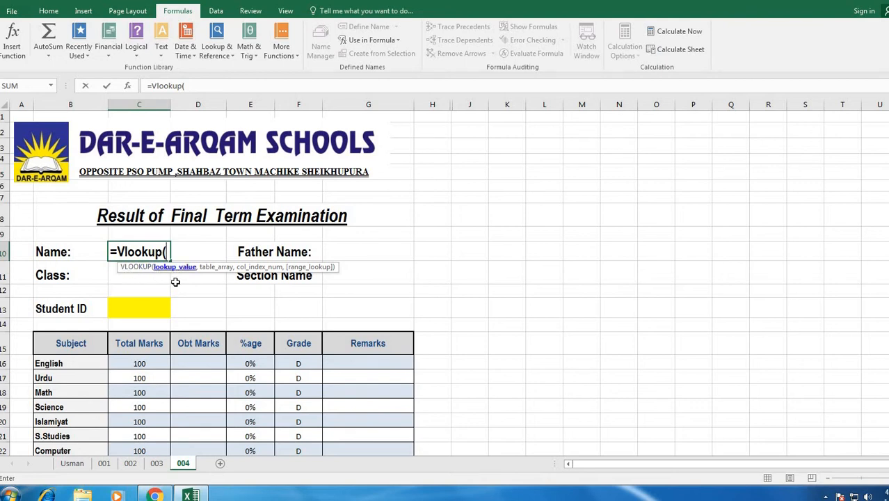
pyautogui.click(118, 316)
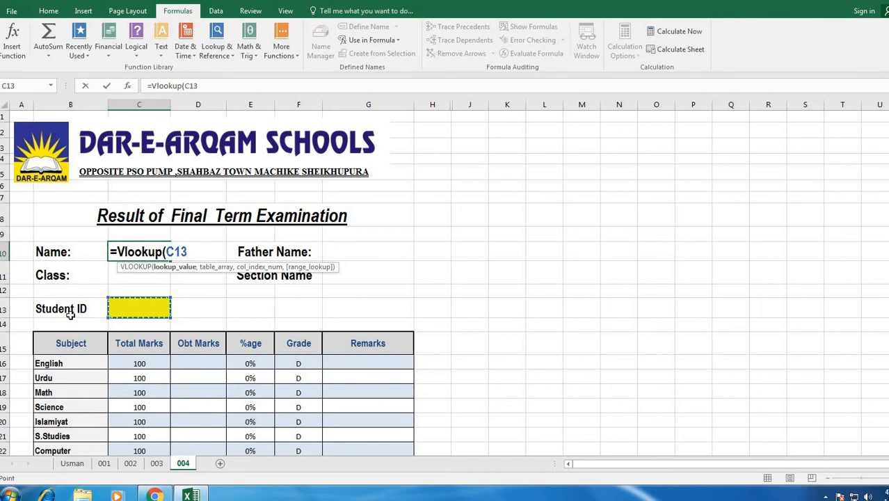
pyautogui.write(',Pakistan')
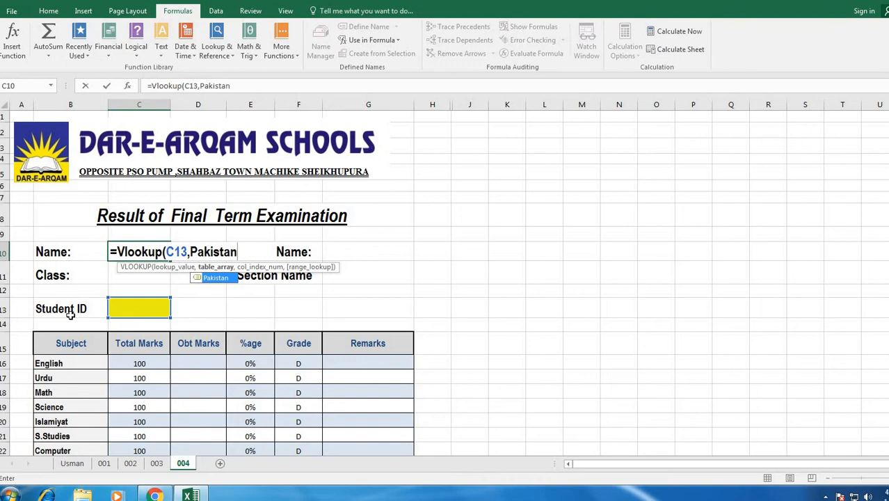
pyautogui.write(',')
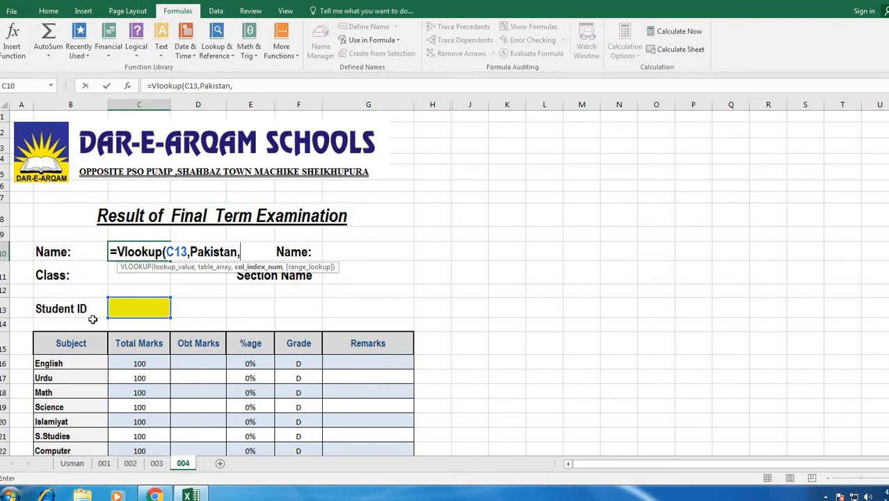
pyautogui.write('2,0')
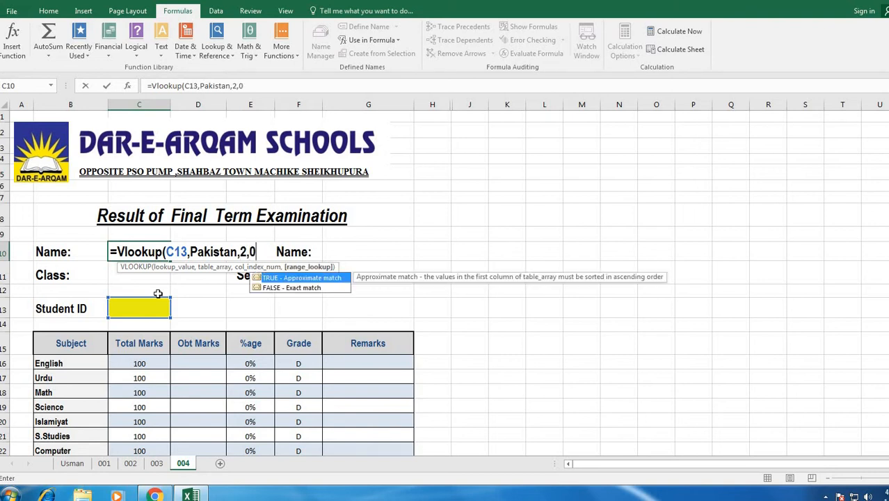
pyautogui.press('Return')
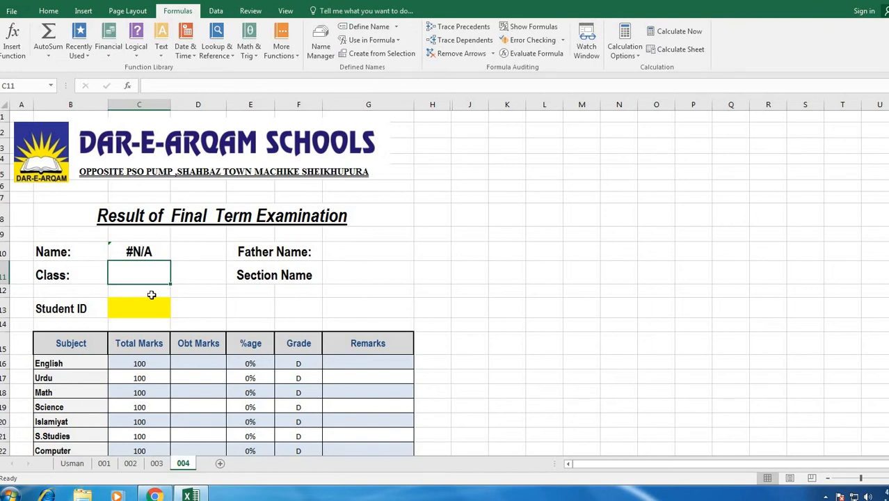
pyautogui.click(148, 305)
# - Enter Student ID 1 in C13 so the Name cell shows the first student's name
pyautogui.write('1')
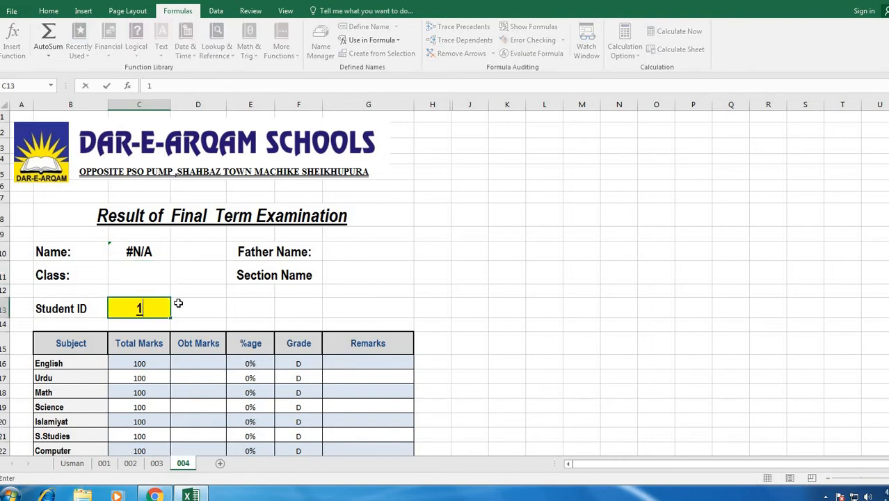
pyautogui.press('Return')
pyautogui.press('Up')
pyautogui.press('Up')
pyautogui.press('Up')
pyautogui.press('Up')
pyautogui.press('Up')
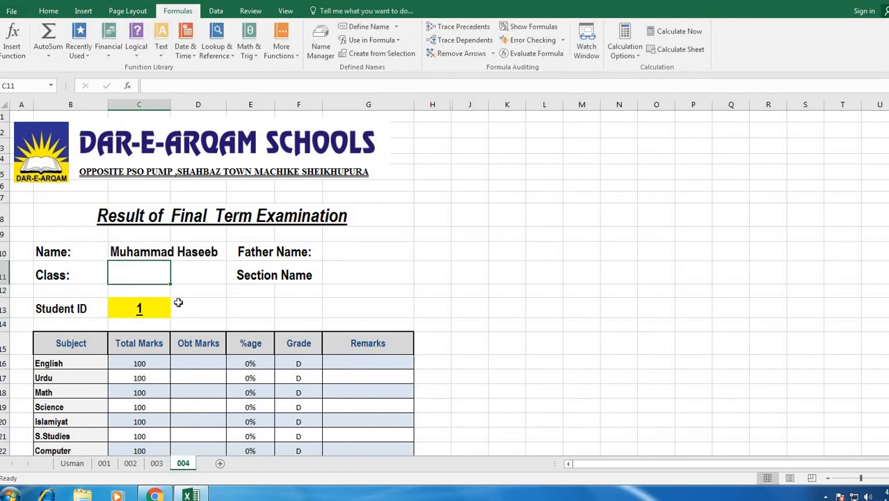
pyautogui.press('Down')
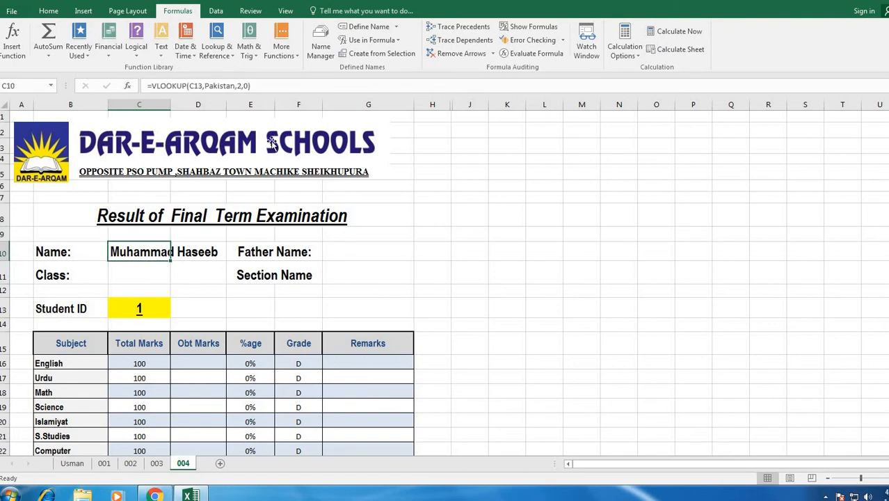
# - Select the Name cell's whole VLOOKUP formula text in the formula bar
pyautogui.click(248, 87)
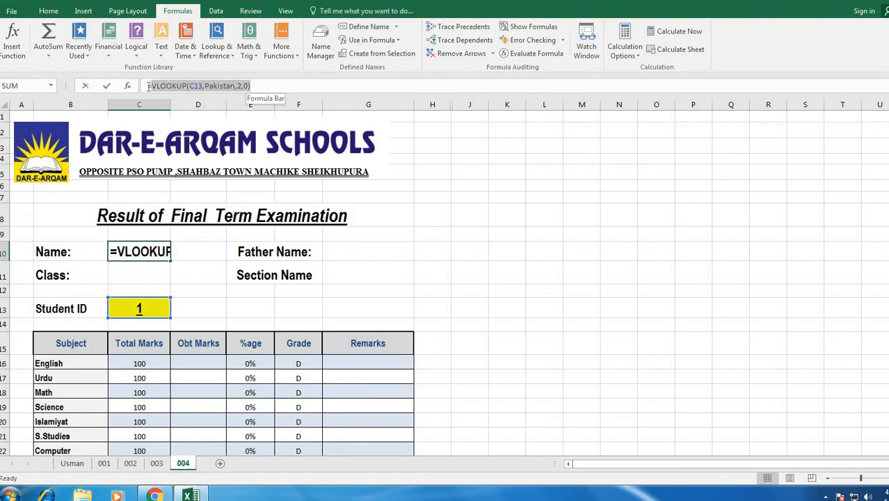
pyautogui.moveTo(149, 86); pyautogui.dragTo(146, 86)
pyautogui.rightClick(158, 88)
# - Paste the Name lookup into the Father Name cell G10, changing column index 2 to 3
pyautogui.click(189, 109)
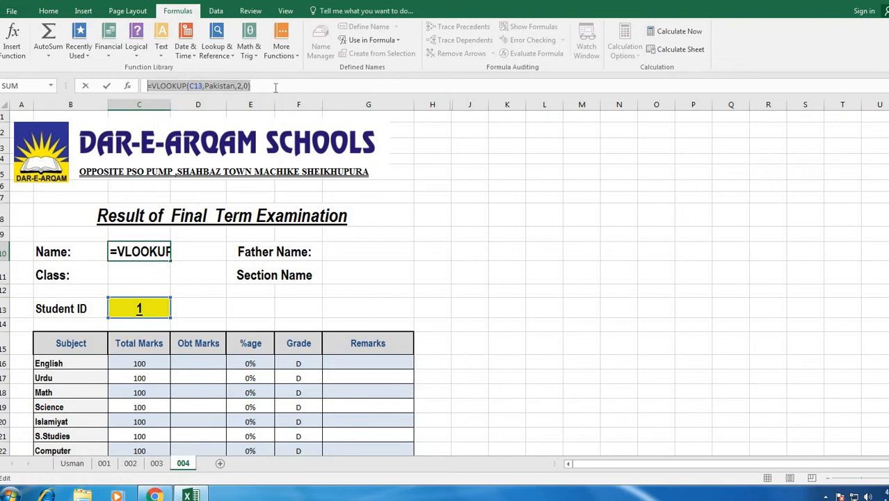
pyautogui.click(275, 87)
pyautogui.click(359, 253)
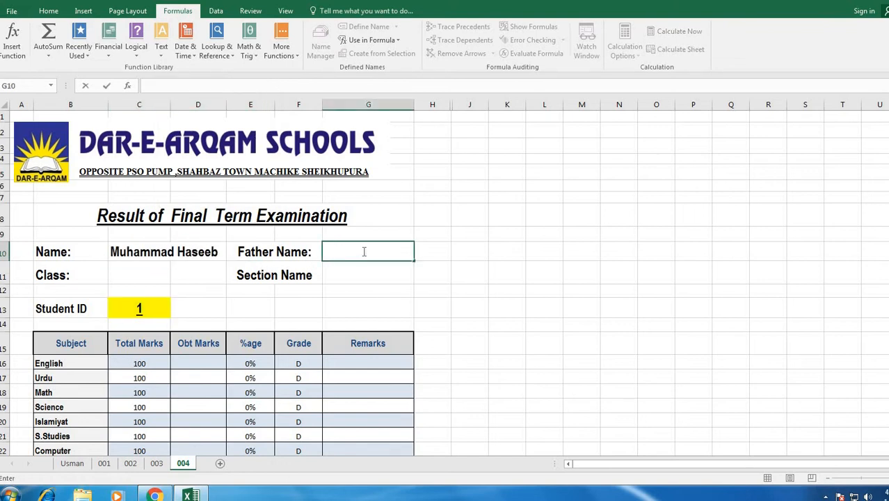
pyautogui.doubleClick(358, 253)
pyautogui.hotkey('ctrl', 'v')
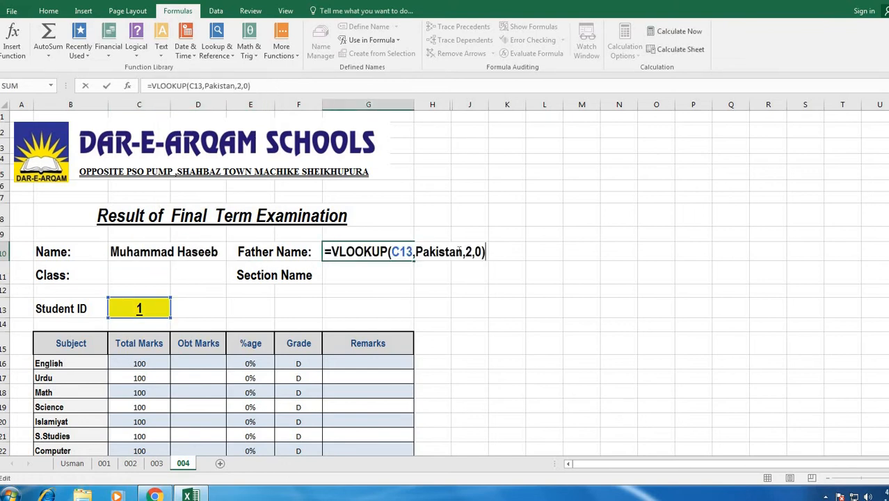
pyautogui.doubleClick(469, 252)
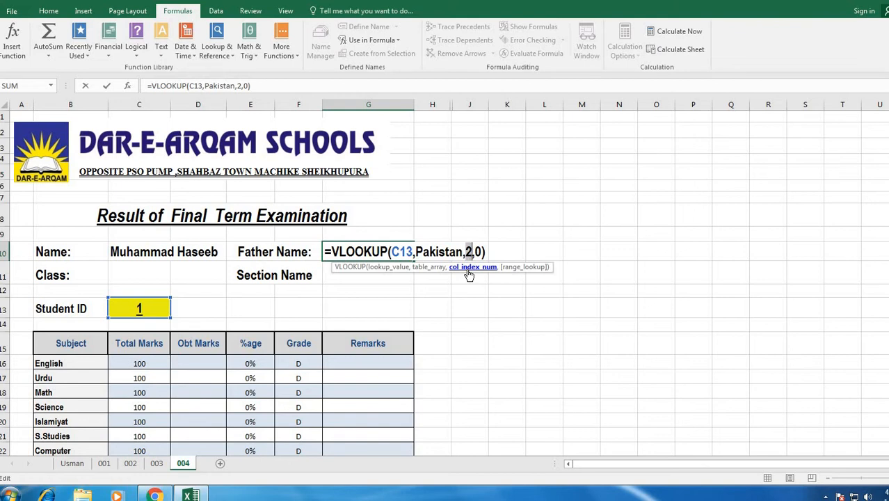
pyautogui.write('3')
pyautogui.press('Return')
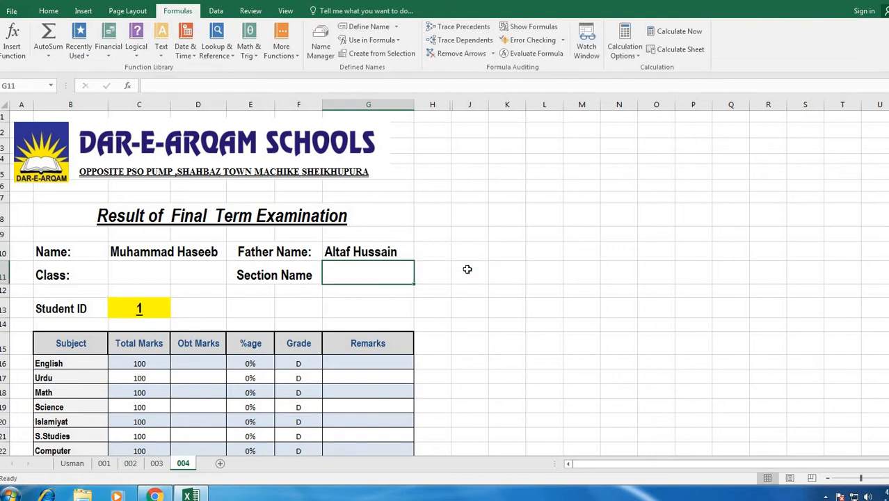
# - Try pasting into the Class cell, recheck the Name cell's formula, then select the Class cell
pyautogui.doubleClick(125, 270)
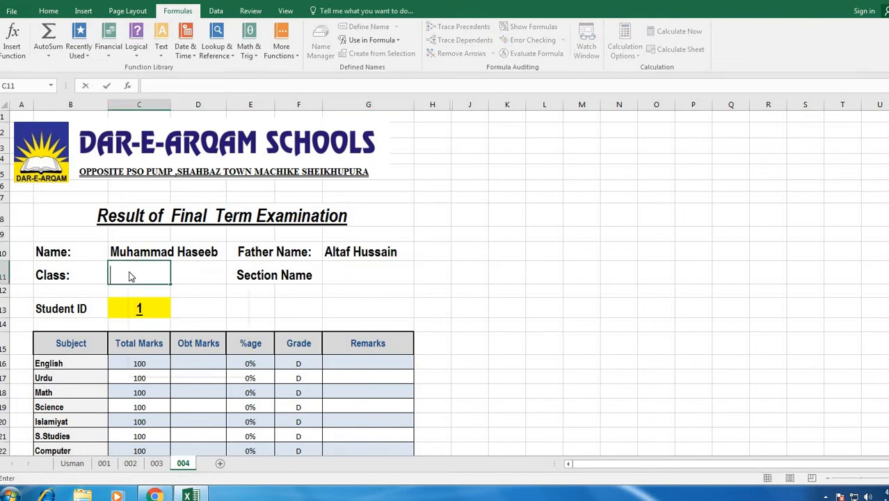
pyautogui.rightClick(129, 272)
pyautogui.click(161, 296)
pyautogui.rightClick(138, 280)
pyautogui.click(154, 328)
pyautogui.click(272, 309)
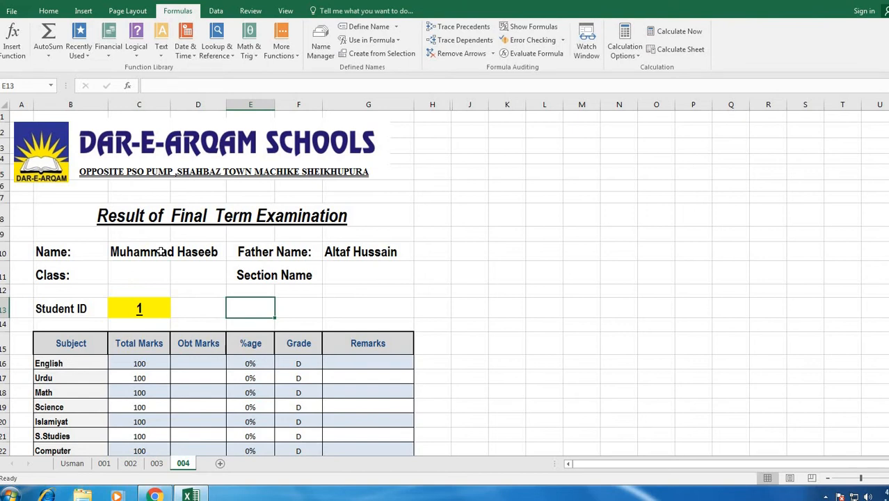
pyautogui.click(160, 252)
pyautogui.click(239, 86)
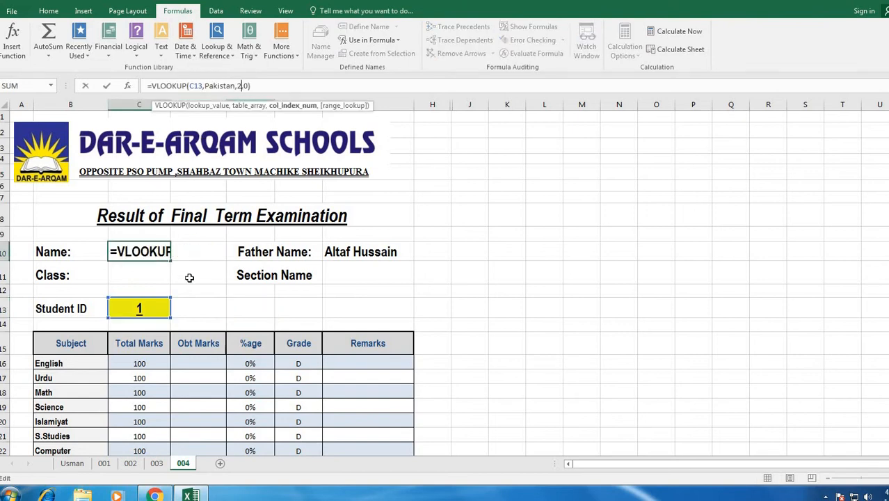
pyautogui.click(343, 306)
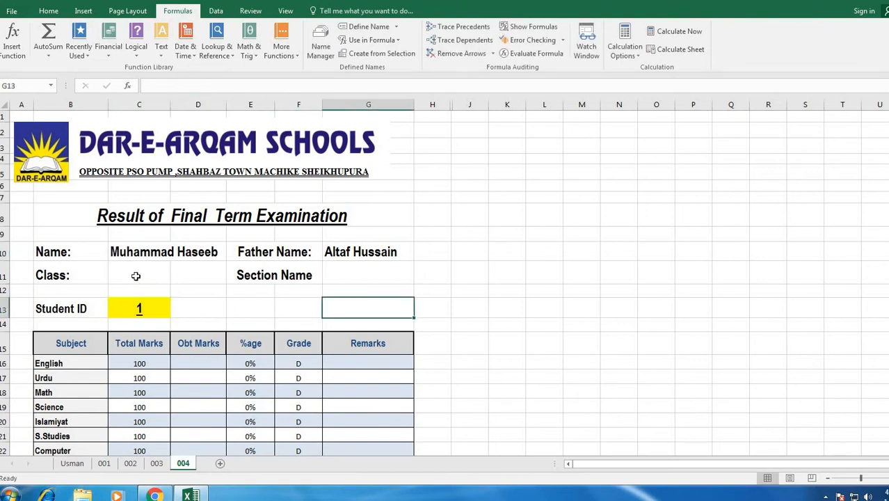
pyautogui.click(136, 276)
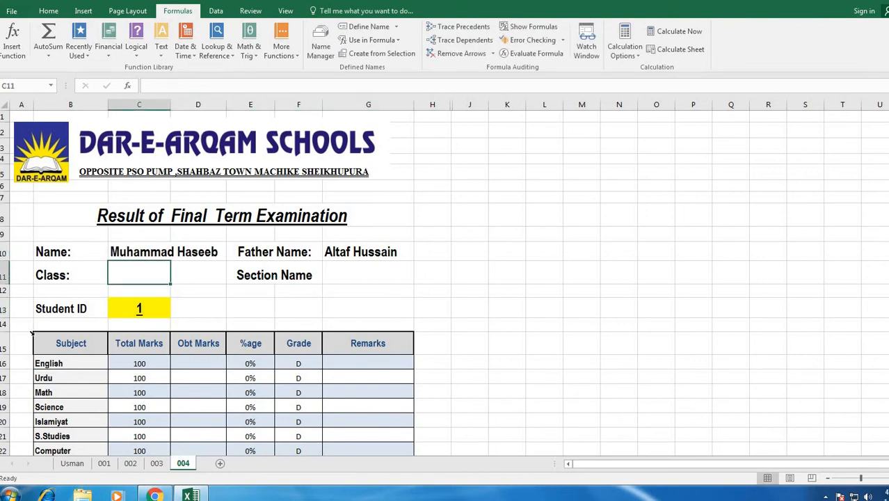
pyautogui.click(156, 463)
pyautogui.scroll(20, 208, 159)
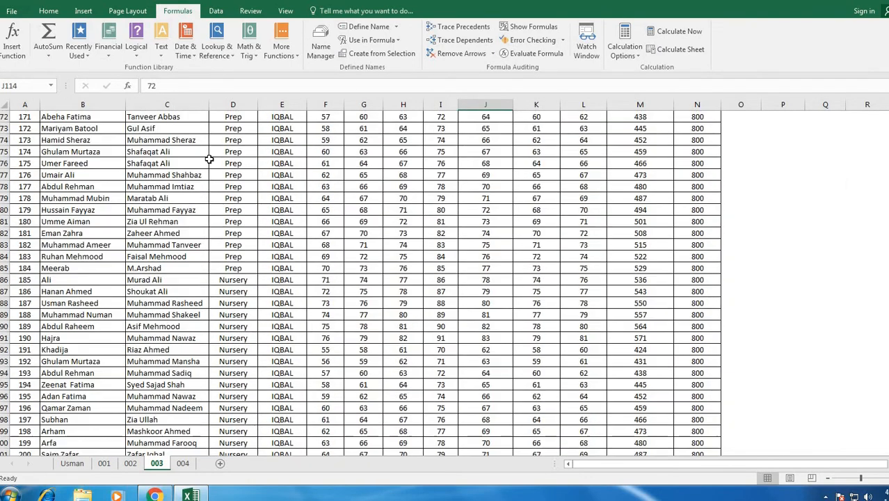
pyautogui.scroll(15, 229, 148)
pyautogui.scroll(20, 261, 126)
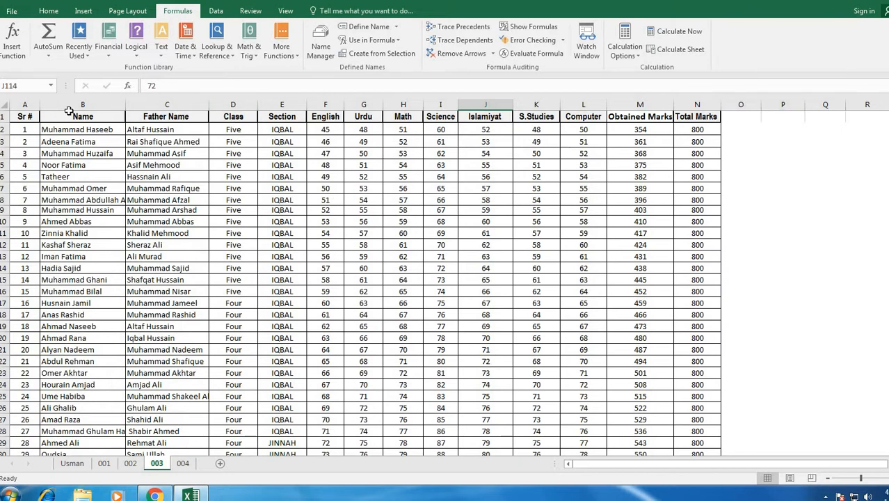
pyautogui.click(233, 105)
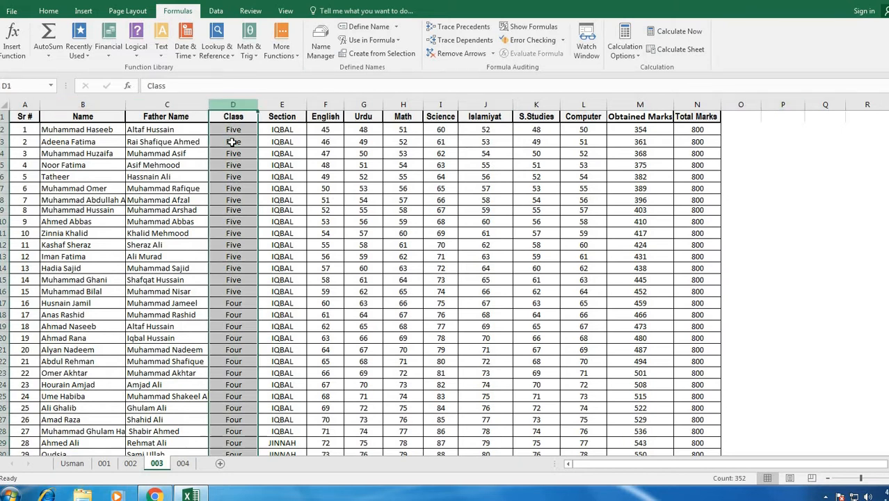
pyautogui.click(182, 463)
# - Copy the Name cell's VLOOKUP formula from the formula bar
pyautogui.click(348, 252)
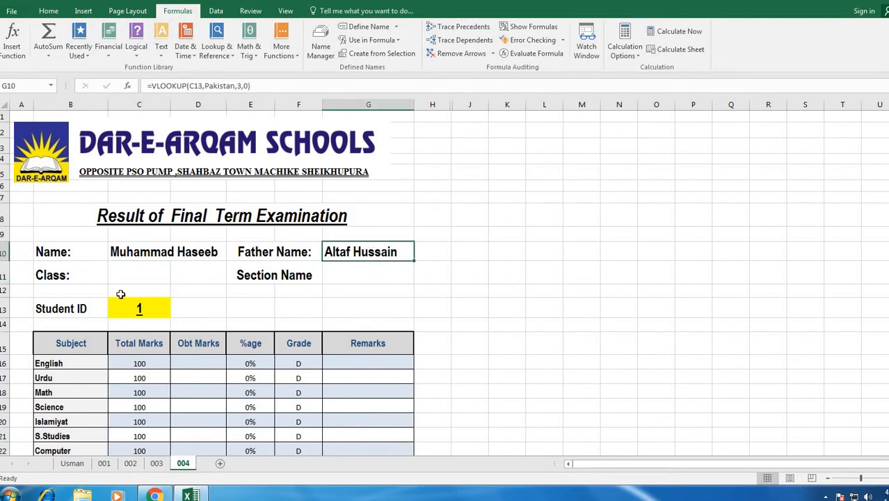
pyautogui.click(146, 254)
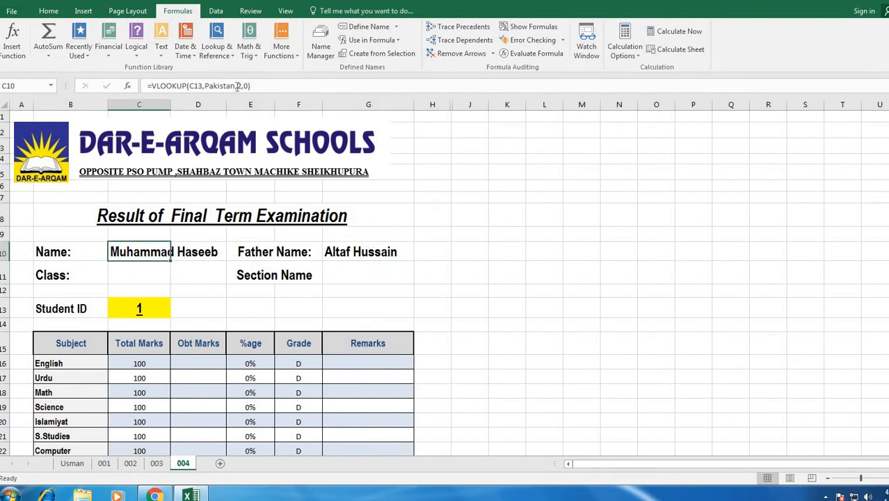
pyautogui.click(237, 86)
pyautogui.moveTo(250, 85); pyautogui.dragTo(141, 86)
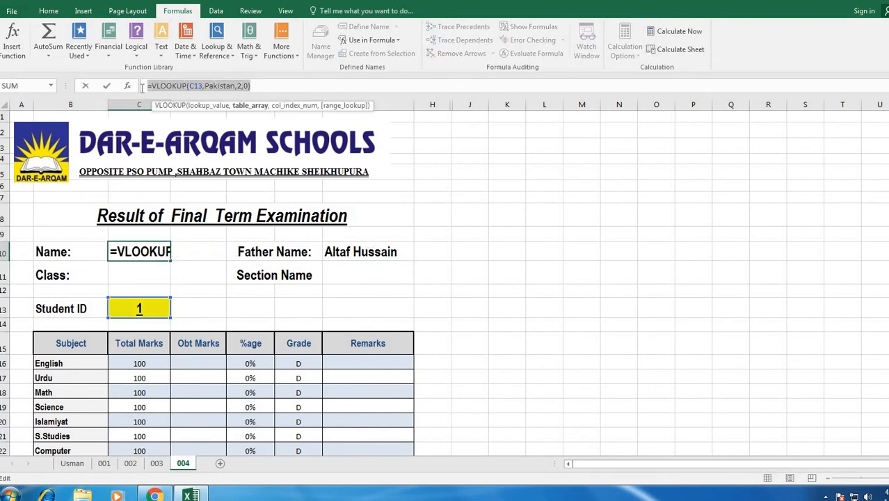
pyautogui.rightClick(149, 87)
pyautogui.click(186, 105)
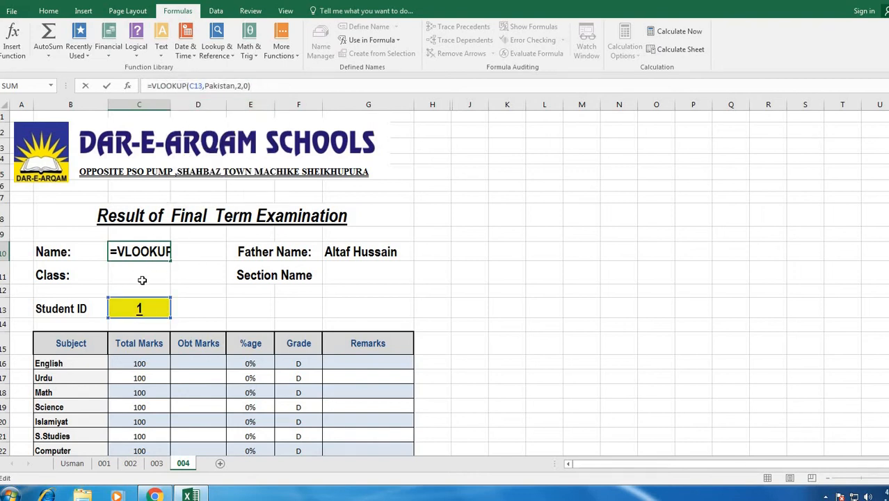
# - Paste the lookup into Class cell C11 with column index 4, showing Five
pyautogui.click(141, 278)
pyautogui.doubleClick(138, 279)
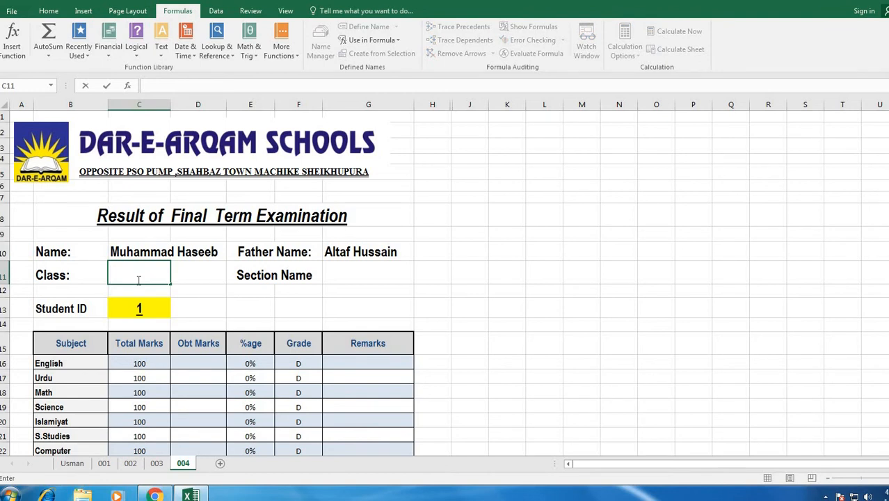
pyautogui.hotkey('ctrl', 'v')
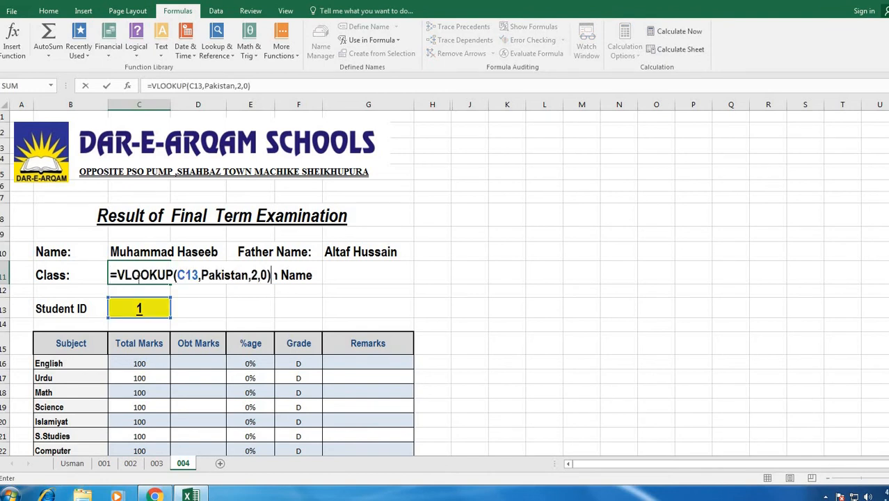
pyautogui.click(258, 277)
pyautogui.press('BackSpace')
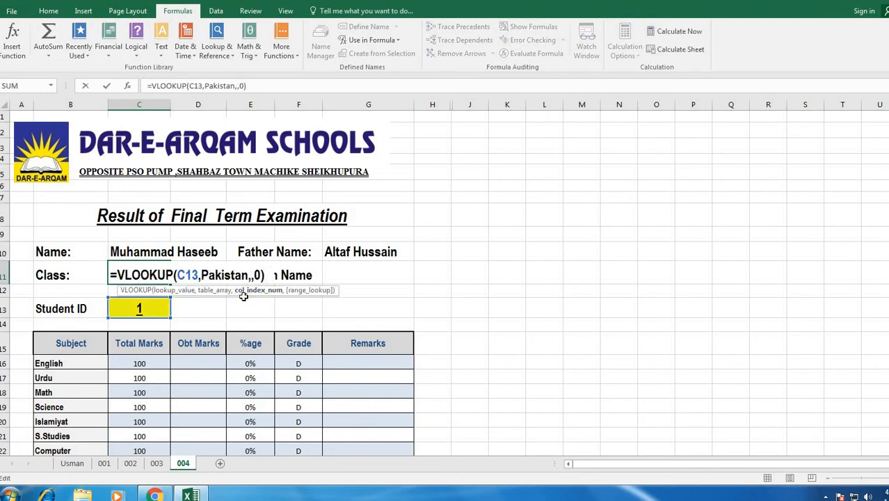
pyautogui.write('4')
pyautogui.press('Return')
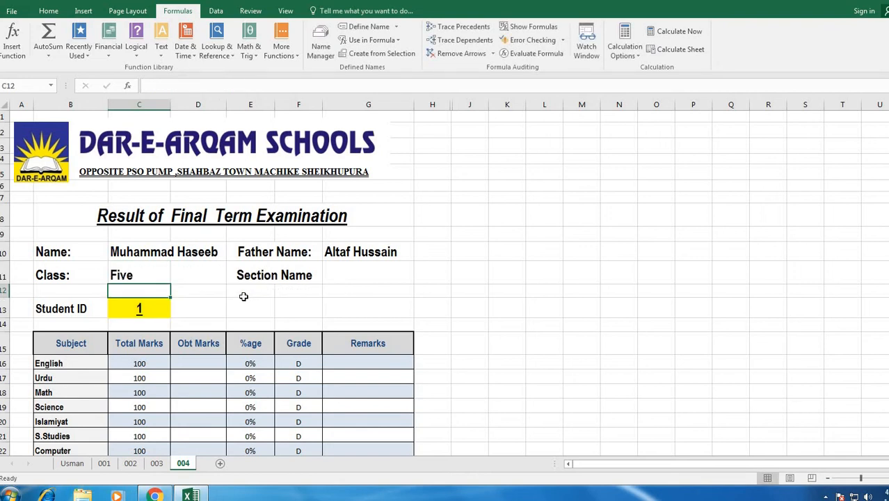
# - Paste the lookup into Section Name cell G11 with column index 5, showing IQBAL
pyautogui.press('Right')
pyautogui.press('Left')
pyautogui.press('Right')
pyautogui.press('Right')
pyautogui.press('Right')
pyautogui.press('Right')
pyautogui.press('Up')
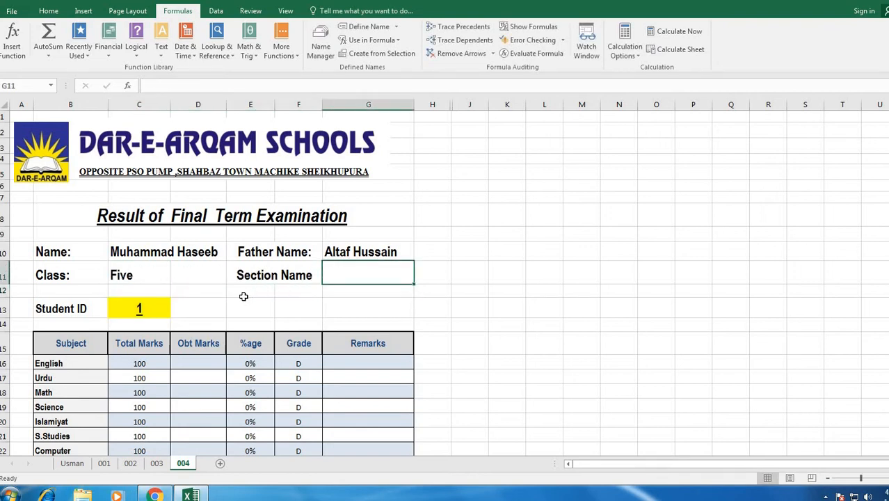
pyautogui.hotkey('ctrl', 'v')
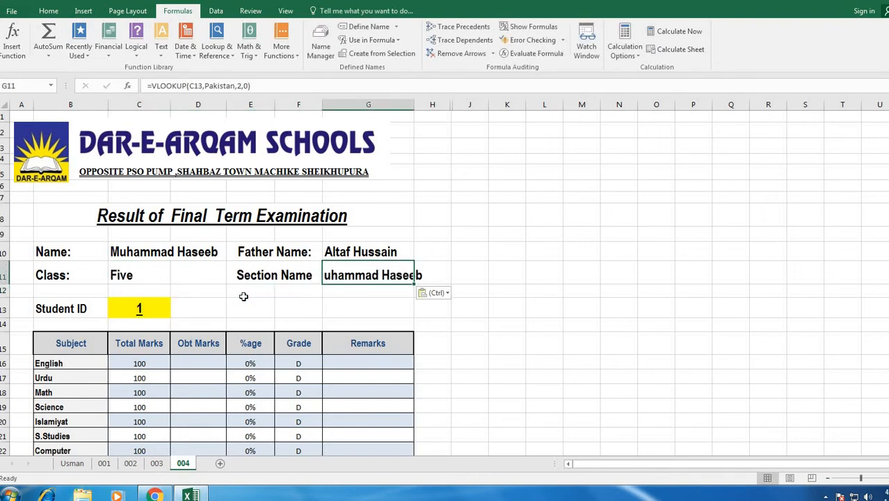
pyautogui.press('F2')
pyautogui.press('Left')
pyautogui.press('Left')
pyautogui.press('Left')
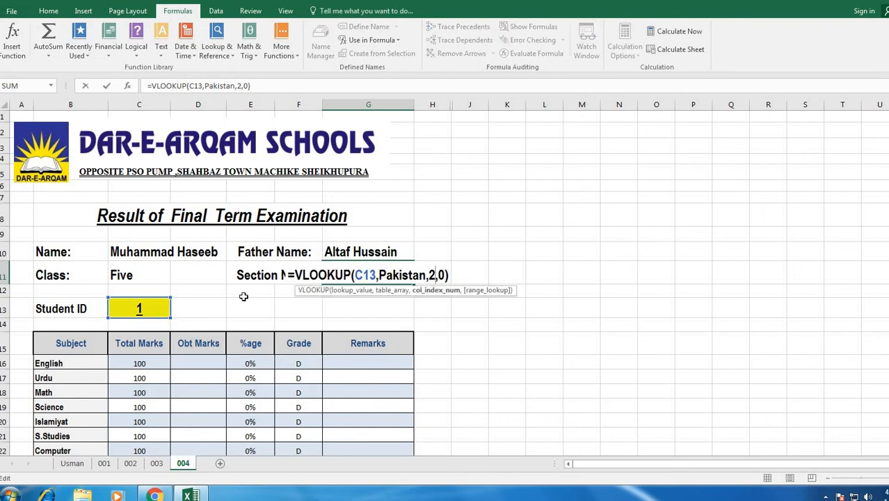
pyautogui.press('BackSpace')
pyautogui.write('5')
pyautogui.press('Return')
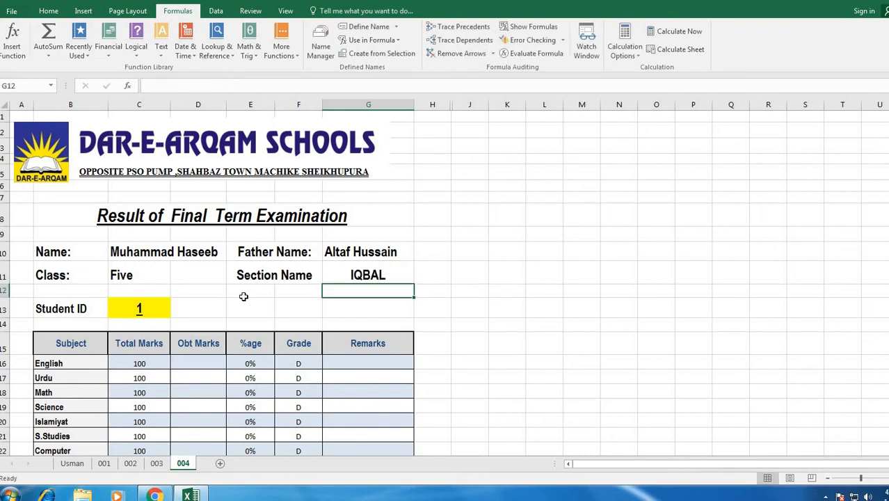
pyautogui.press('Left')
pyautogui.press('Left')
pyautogui.press('Left')
pyautogui.press('Left')
# - Paste the lookup into English Obt Marks cell D16 with column index 3
pyautogui.press('Down')
pyautogui.press('Down')
pyautogui.press('Down')
pyautogui.press('Down')
pyautogui.press('Down')
pyautogui.press('Down')
pyautogui.press('Down')
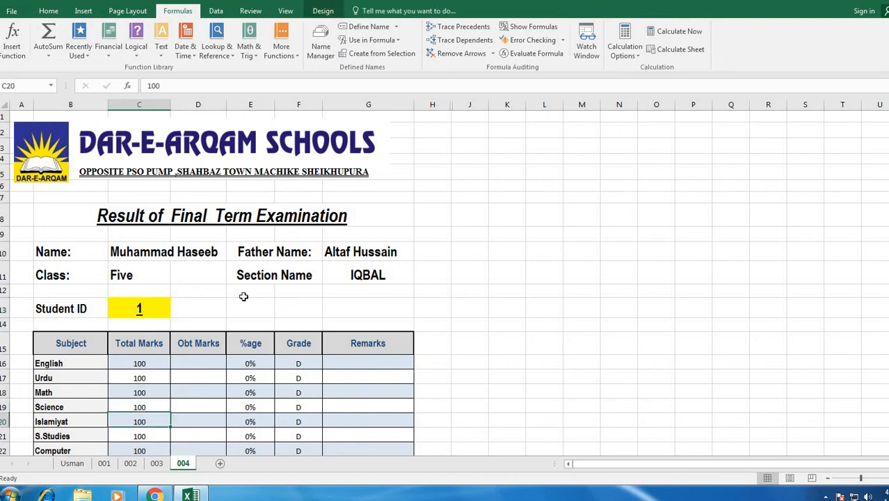
pyautogui.press('Up')
pyautogui.press('Up')
pyautogui.press('Up')
pyautogui.press('Right')
pyautogui.press('Up')
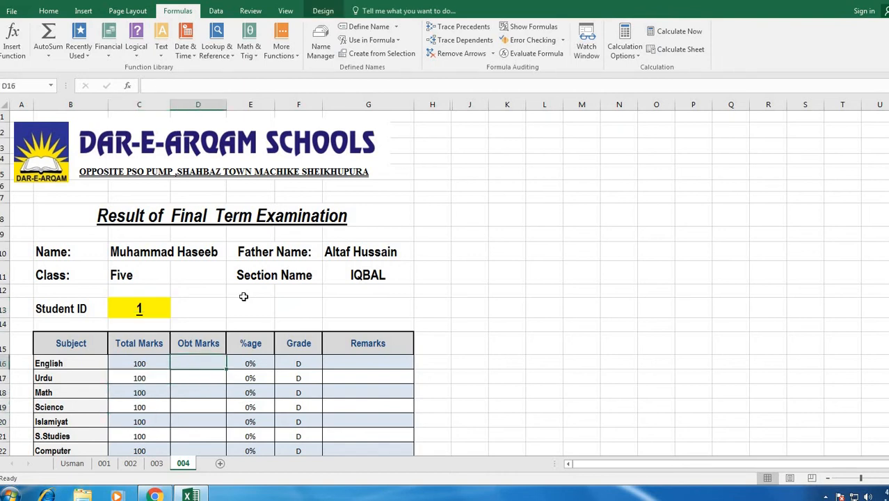
pyautogui.hotkey('ctrl', 'v')
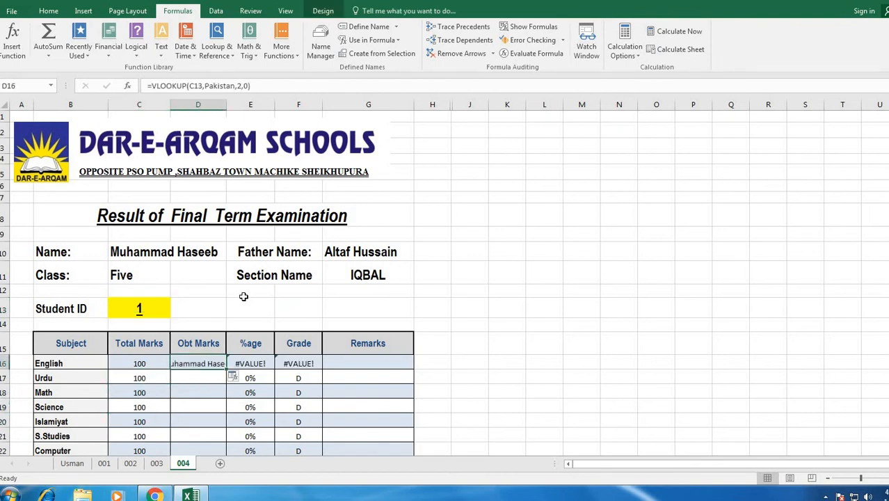
pyautogui.press('F2')
pyautogui.press('Left')
pyautogui.press('Left')
pyautogui.press('Left')
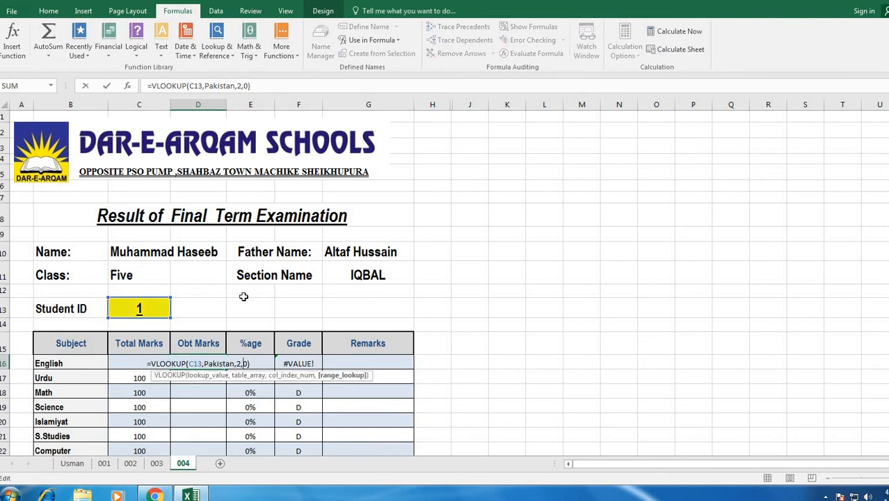
pyautogui.press('BackSpace')
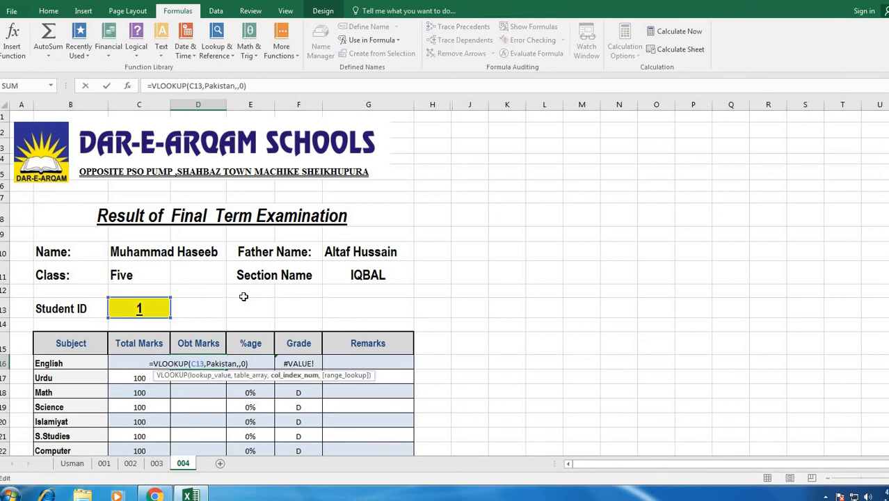
pyautogui.write('3')
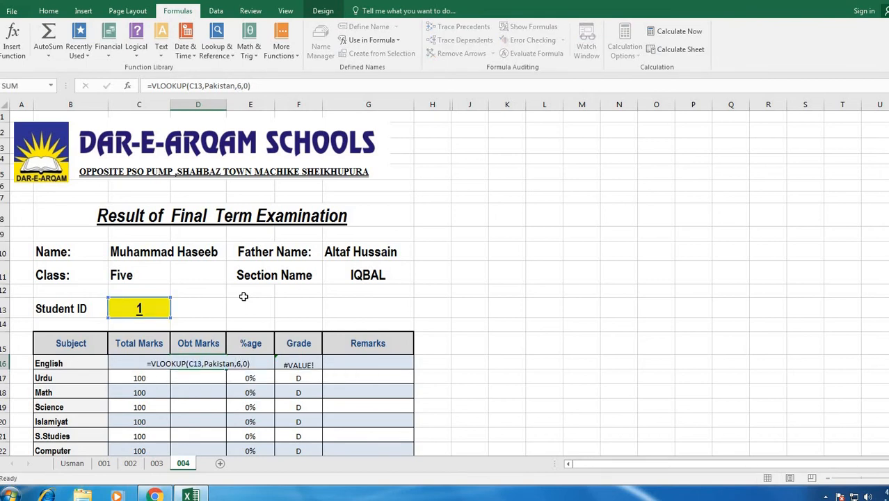
pyautogui.press('Return')
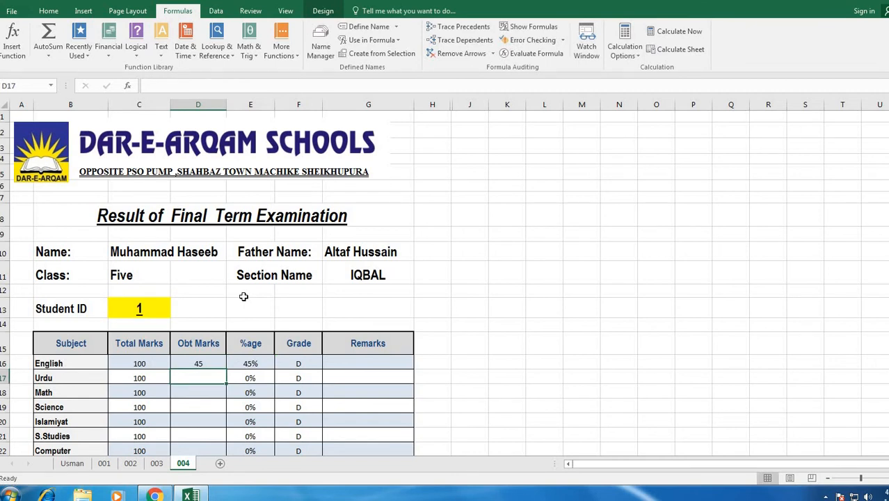
# - Paste the lookup formula into the remaining Obt Marks cells down to D22
pyautogui.hotkey('ctrl', 'v')
pyautogui.press('Down')
pyautogui.hotkey('ctrl', 'v')
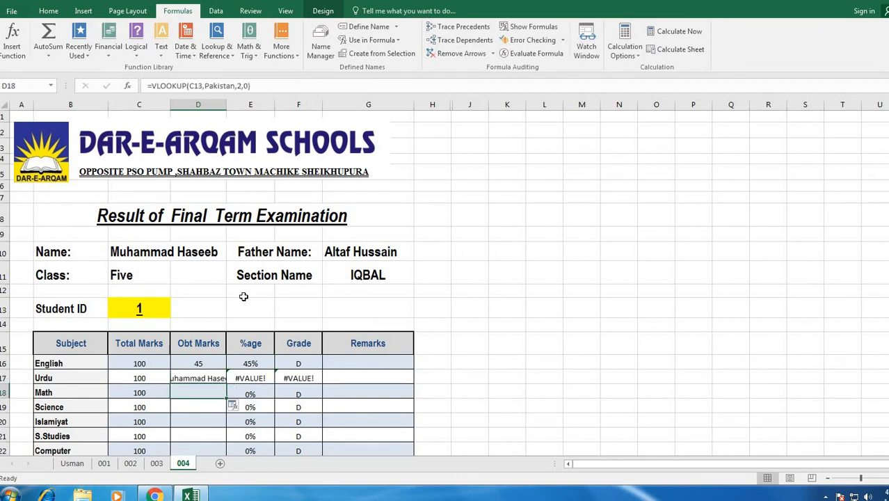
pyautogui.press('Down')
pyautogui.hotkey('ctrl', 'v')
pyautogui.press('Down')
pyautogui.hotkey('ctrl', 'v')
pyautogui.press('Down')
pyautogui.hotkey('ctrl', 'v')
pyautogui.press('Down')
pyautogui.hotkey('ctrl', 'v')
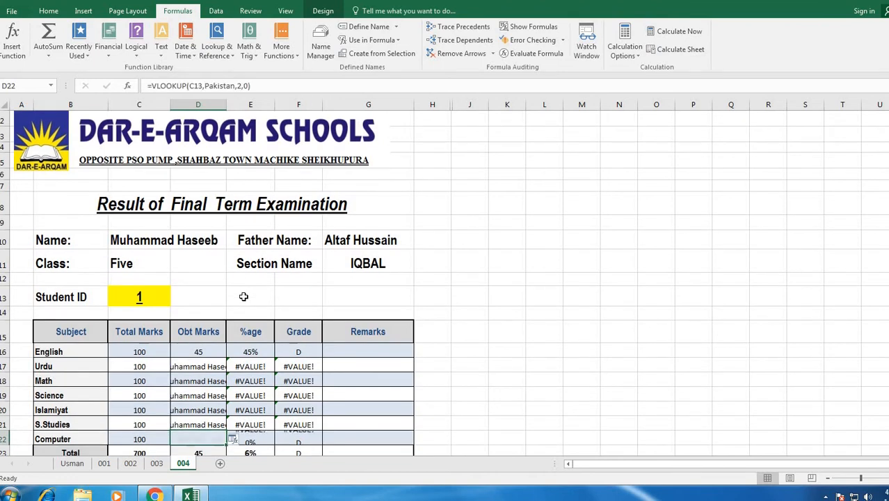
# - Set the Urdu, Math and Science mark lookups to column indexes 7, 8 and 9
pyautogui.press('Up')
pyautogui.press('Up')
pyautogui.press('Up')
pyautogui.press('Up')
pyautogui.press('Up')
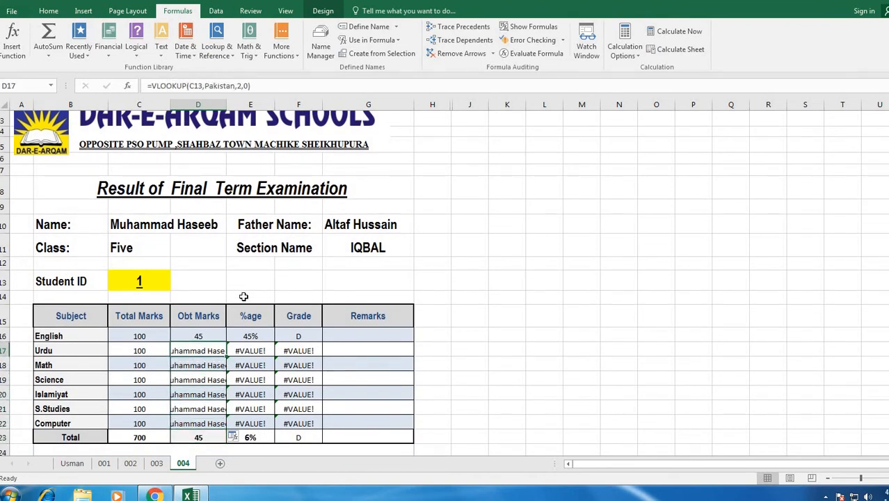
pyautogui.press('F2')
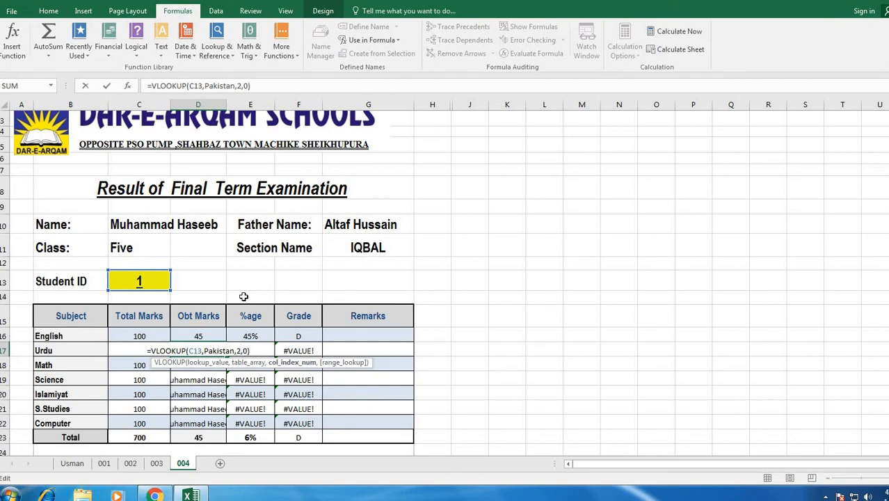
pyautogui.press('BackSpace')
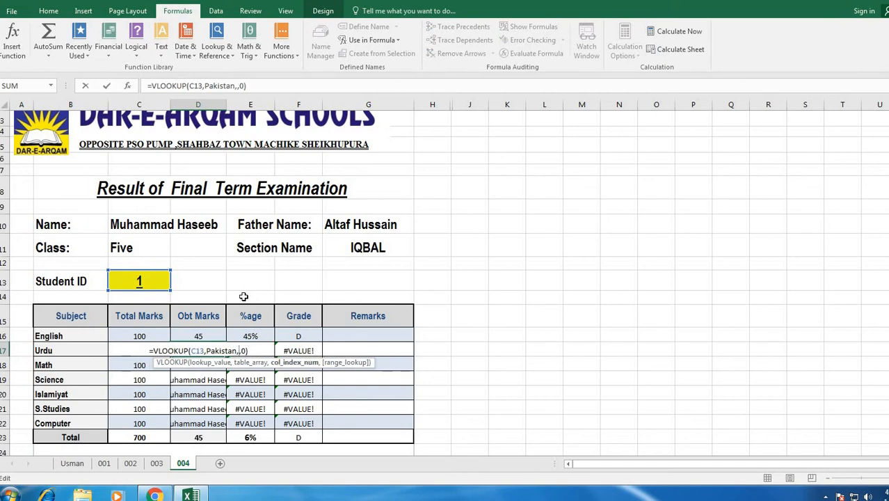
pyautogui.write('7')
pyautogui.press('Return')
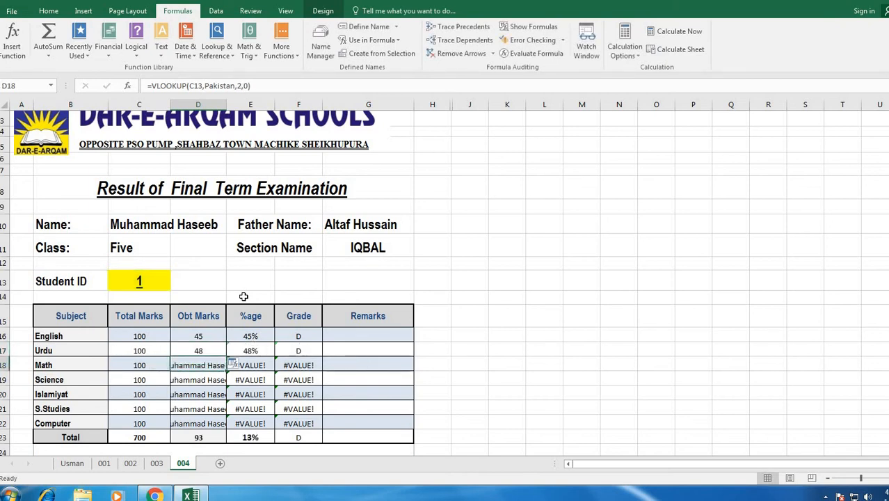
pyautogui.press('F2')
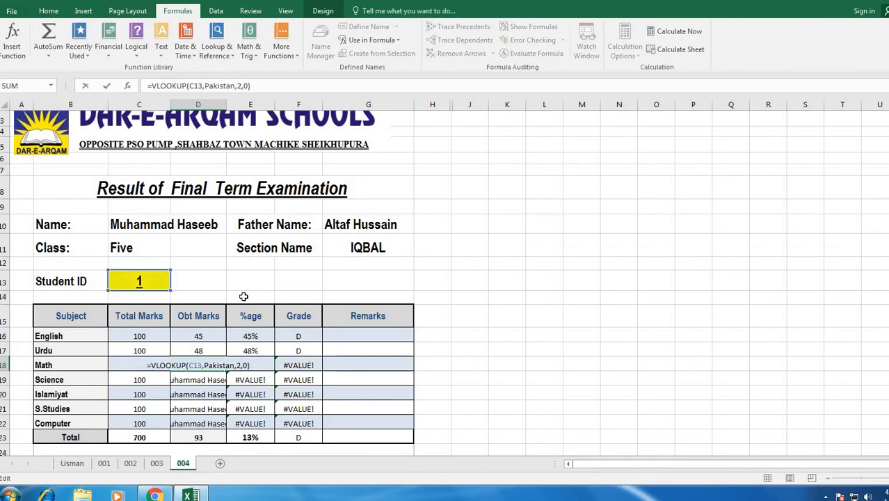
pyautogui.press('BackSpace')
pyautogui.write('8')
pyautogui.press('Return')
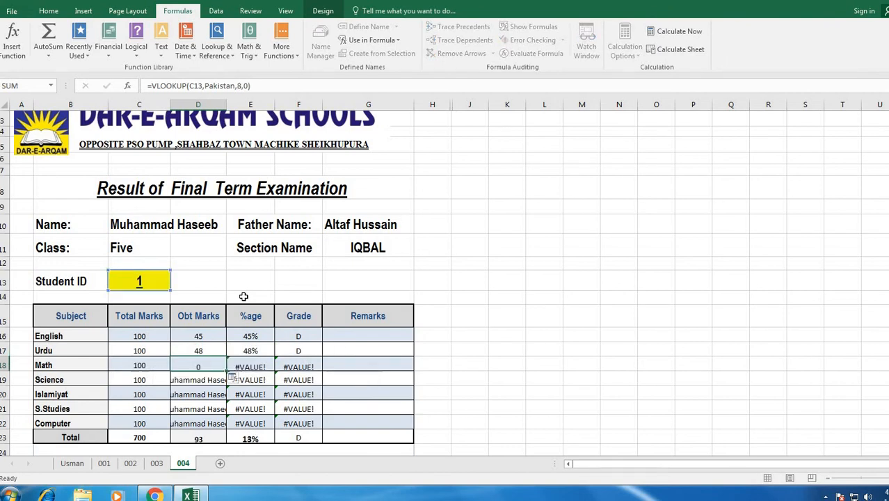
pyautogui.press('F2')
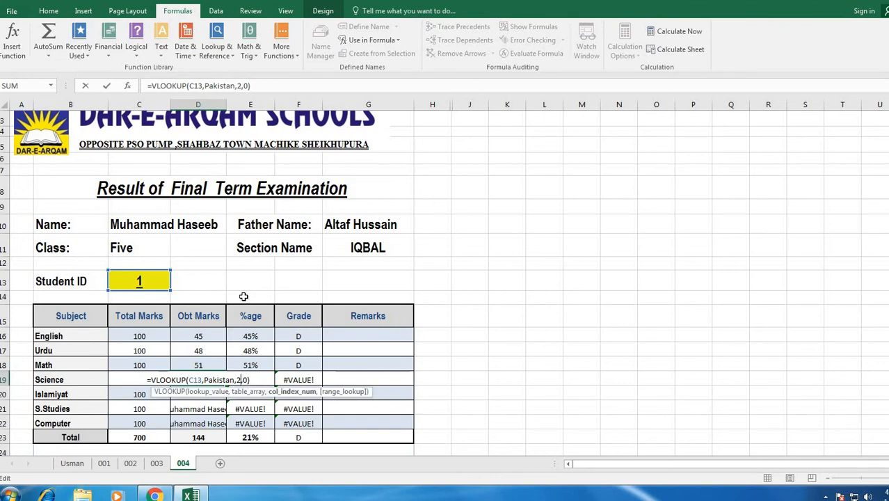
pyautogui.press('BackSpace')
pyautogui.write('9')
pyautogui.press('Return')
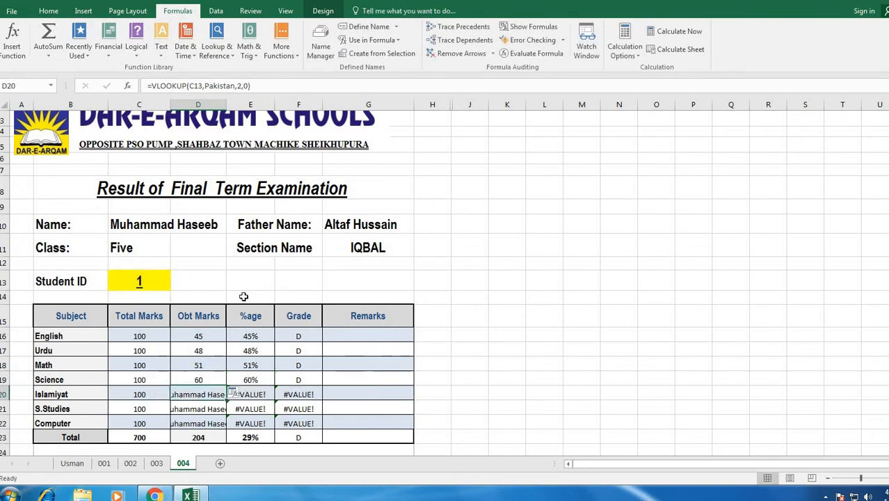
# - Set the Islamiyat, S.Studies and Computer lookups to column indexes 10, 11 and 12
pyautogui.press('F2')
pyautogui.press('Left')
pyautogui.press('Left')
pyautogui.press('Left')
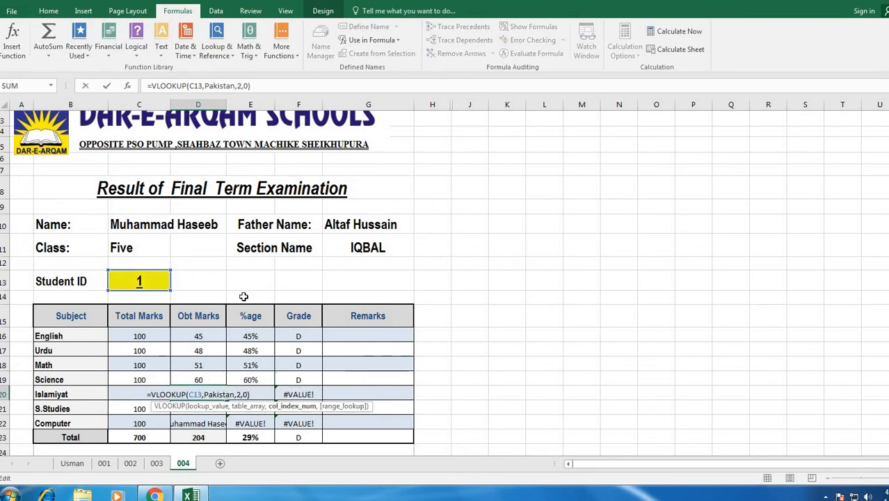
pyautogui.press('BackSpace')
pyautogui.write('10')
pyautogui.press('Return')
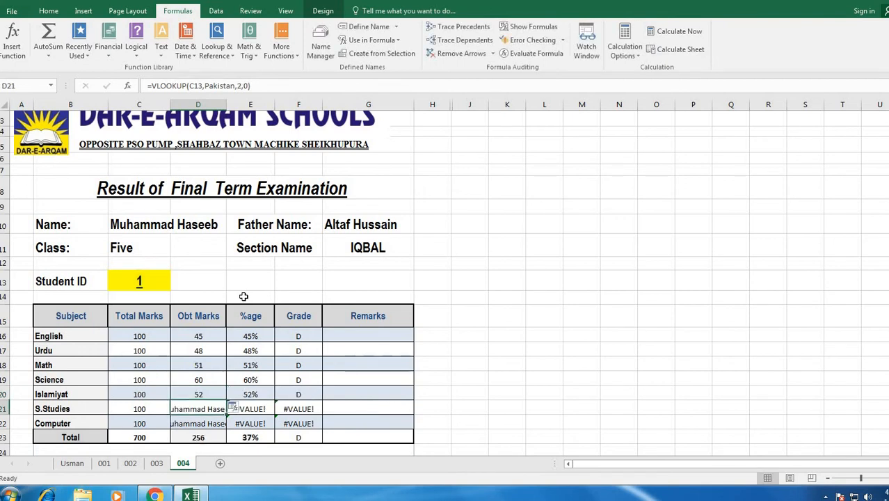
pyautogui.press('F2')
pyautogui.press('Left')
pyautogui.press('Left')
pyautogui.press('Left')
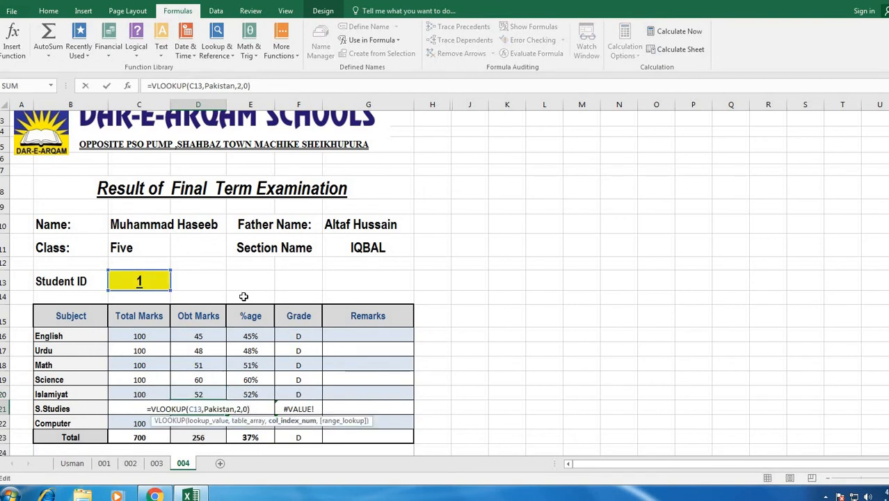
pyautogui.press('BackSpace')
pyautogui.write('11')
pyautogui.press('Return')
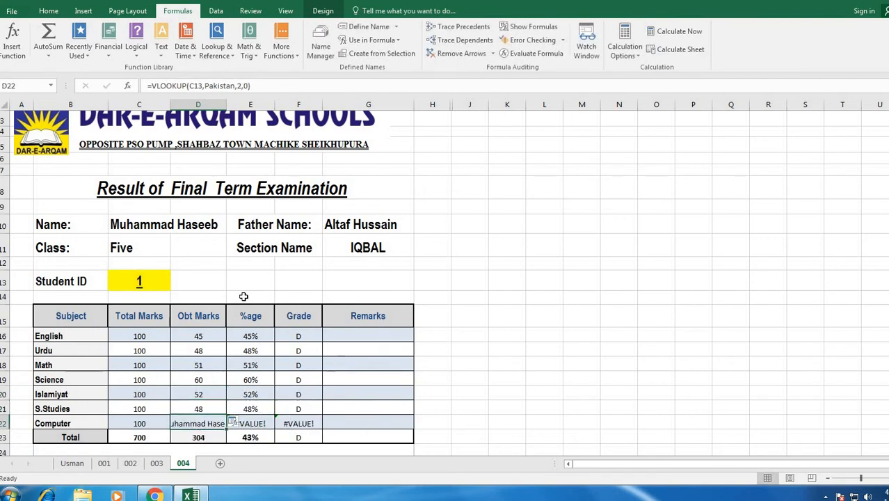
pyautogui.press('F2')
pyautogui.press('Left')
pyautogui.press('Left')
pyautogui.press('Left')
pyautogui.press('BackSpace')
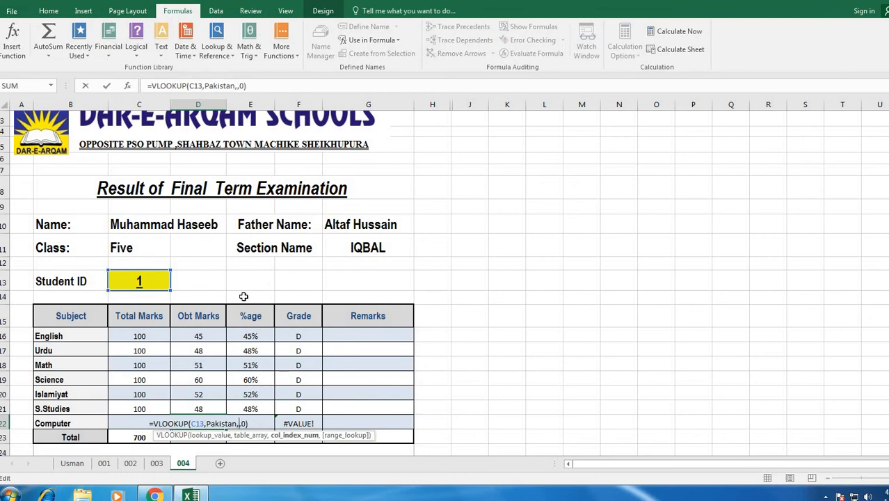
pyautogui.write('12')
pyautogui.press('Return')
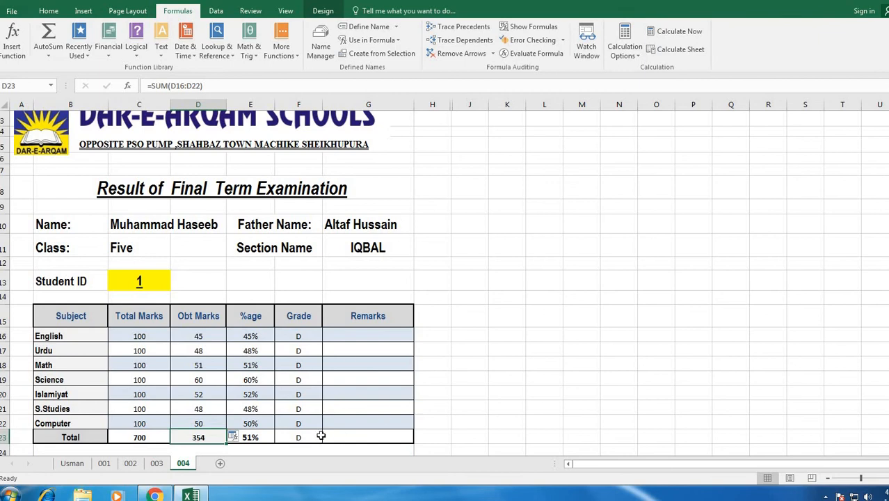
pyautogui.scroll(-3, 407, 397)
# - Enter Student ID 11 in C13 so the card fills with that student's data
pyautogui.scroll(2, 430, 318)
pyautogui.click(471, 300)
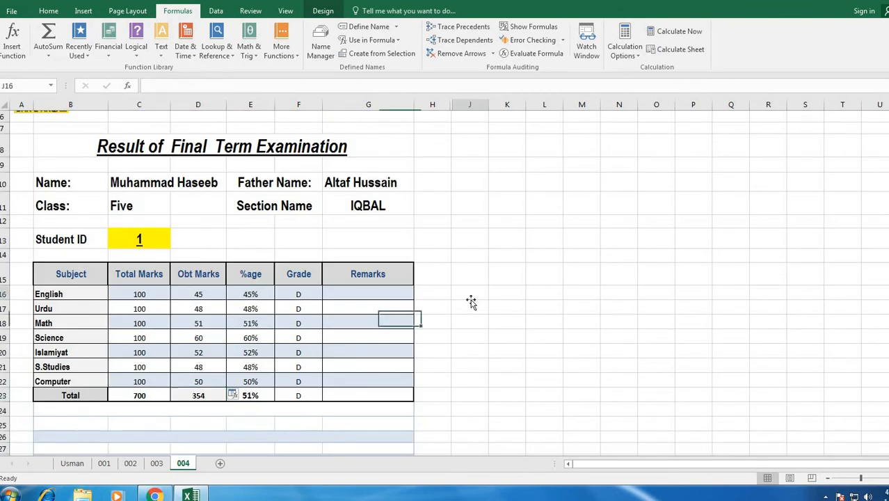
pyautogui.click(141, 240)
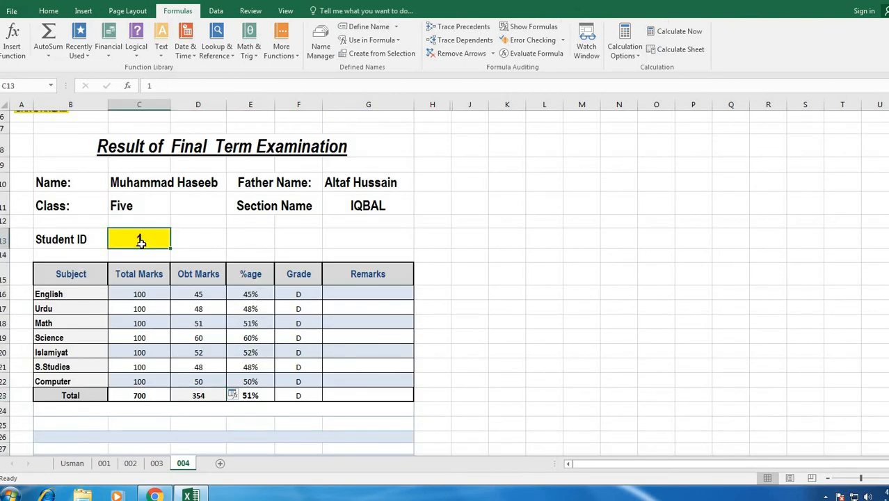
pyautogui.write('11')
pyautogui.press('Return')
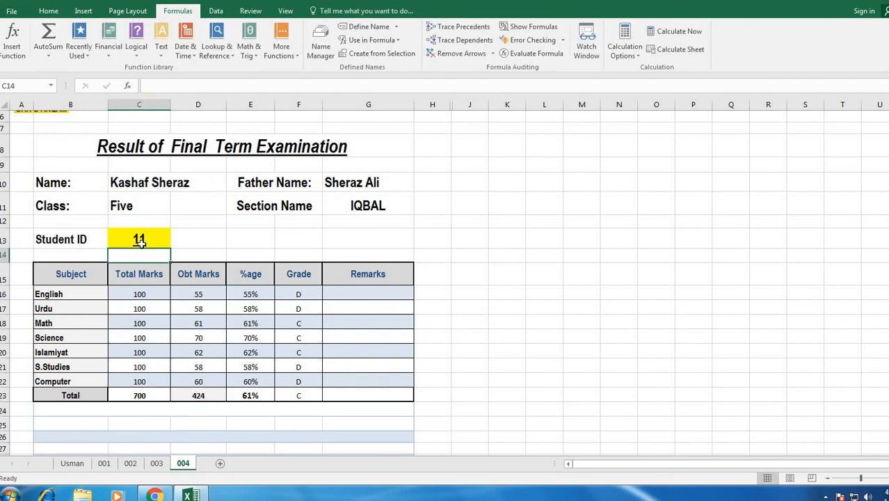
# - Check the Name cell's VLOOKUP and the SUM formula behind the obtained total
pyautogui.click(175, 237)
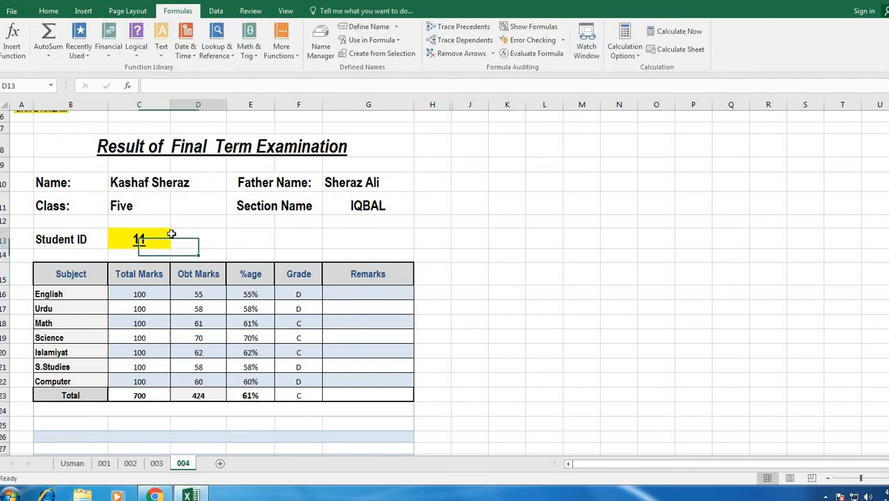
pyautogui.click(141, 182)
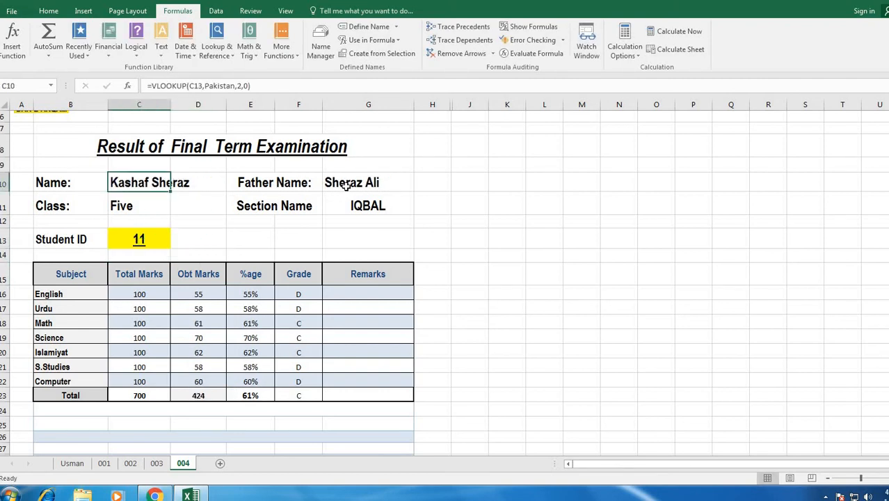
pyautogui.click(149, 240)
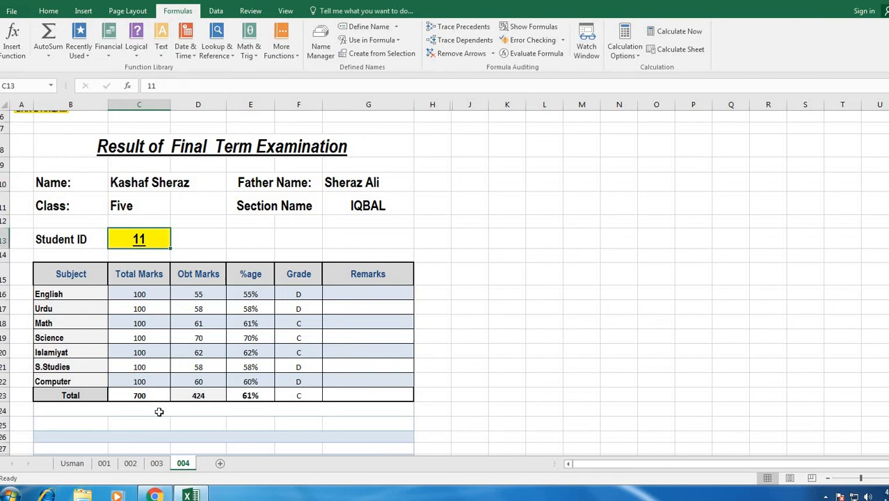
pyautogui.click(189, 395)
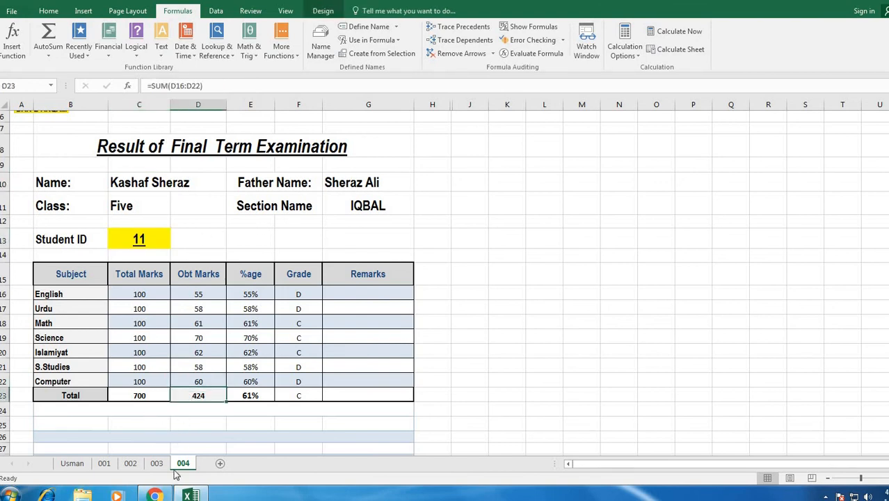
pyautogui.click(156, 463)
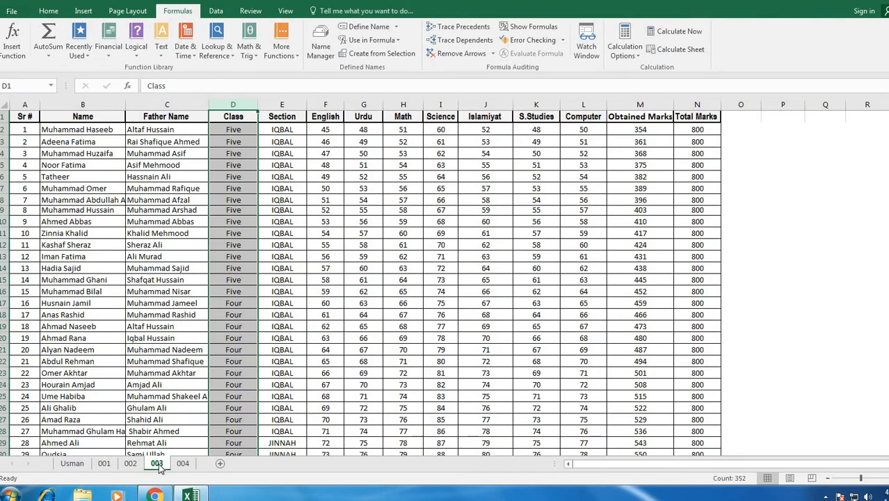
pyautogui.click(12, 244)
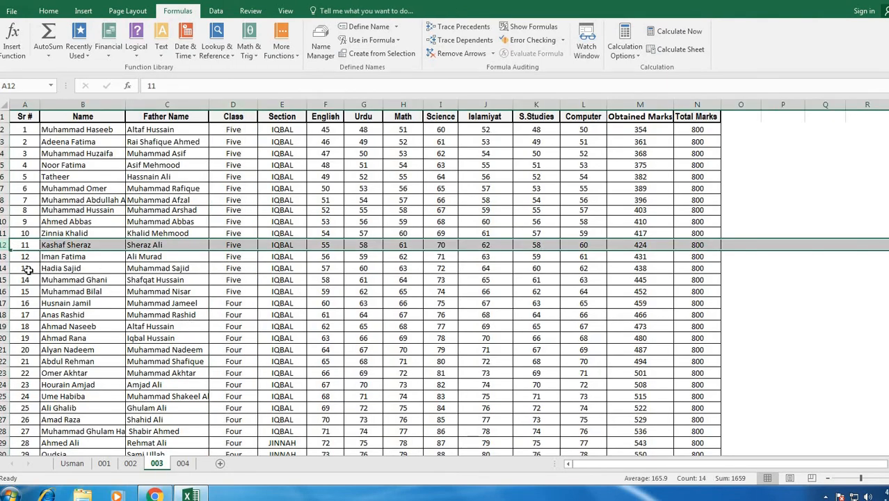
pyautogui.click(644, 248)
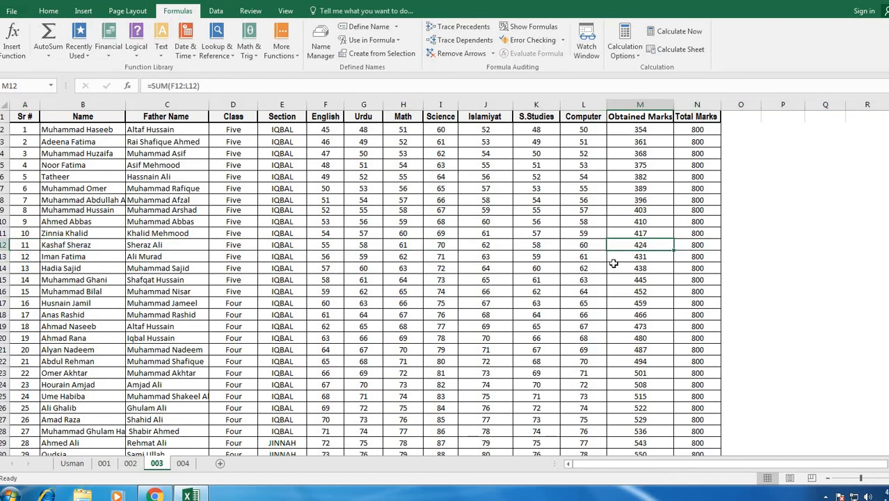
pyautogui.click(678, 245)
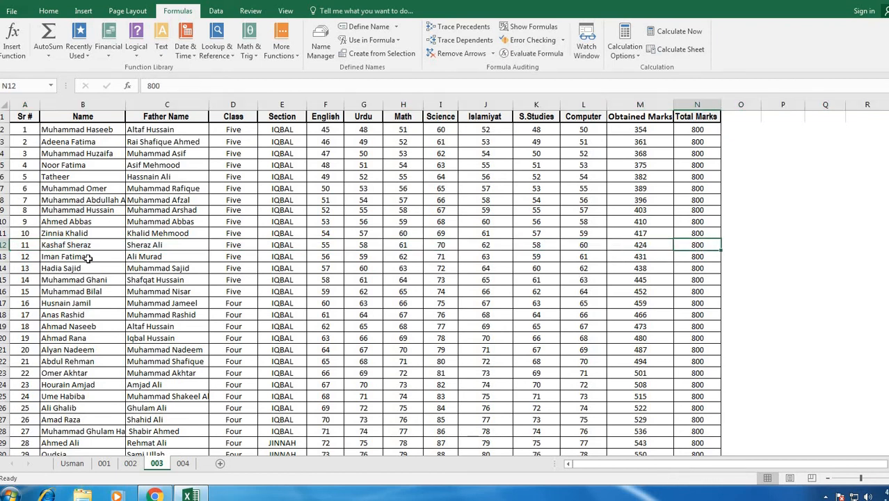
pyautogui.click(8, 244)
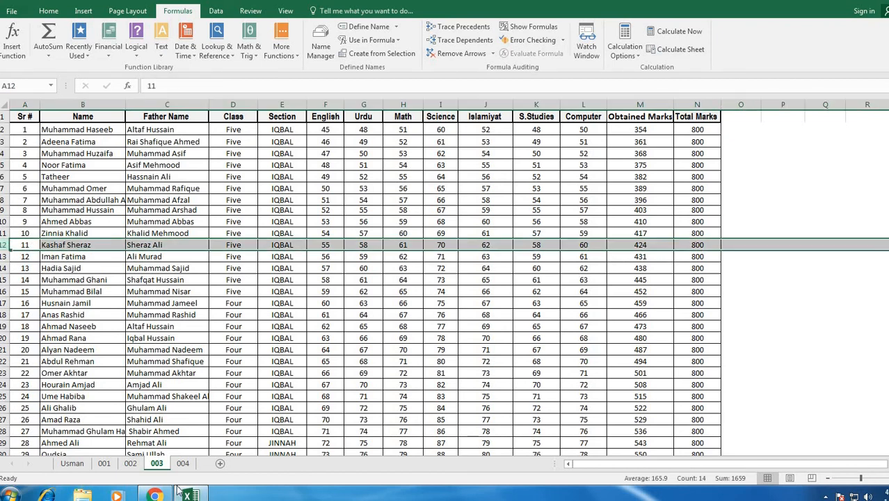
pyautogui.click(184, 464)
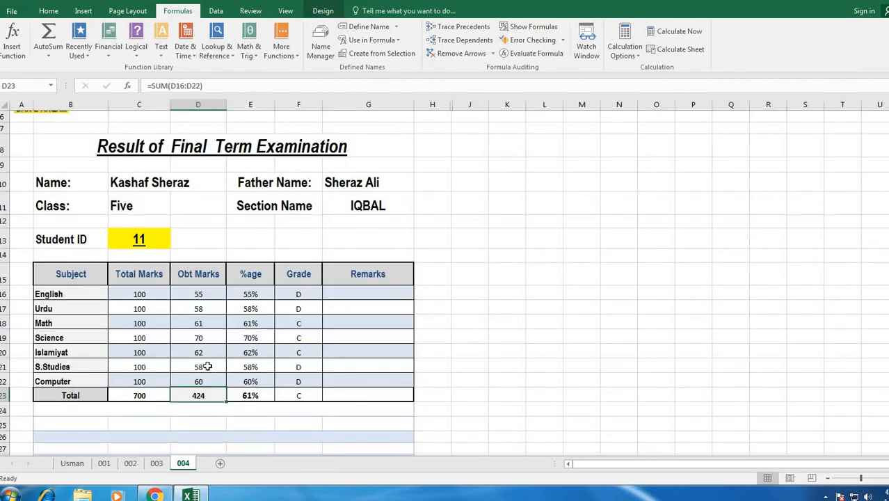
# - Enter Student ID 100 in C13 to load that student's result card
pyautogui.click(432, 236)
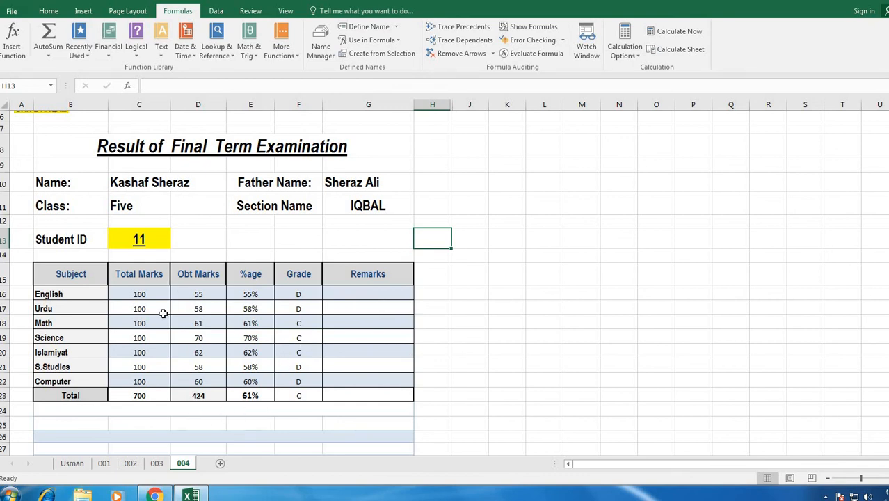
pyautogui.click(146, 239)
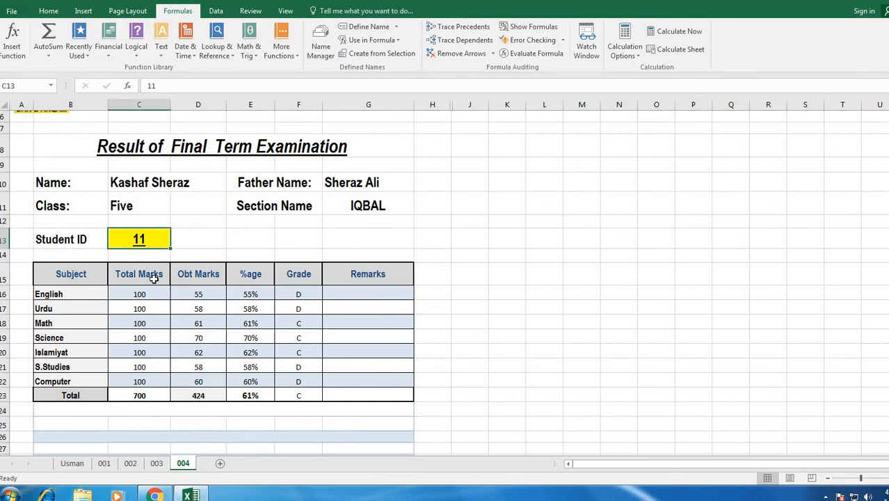
pyautogui.write('100')
pyautogui.press('Return')
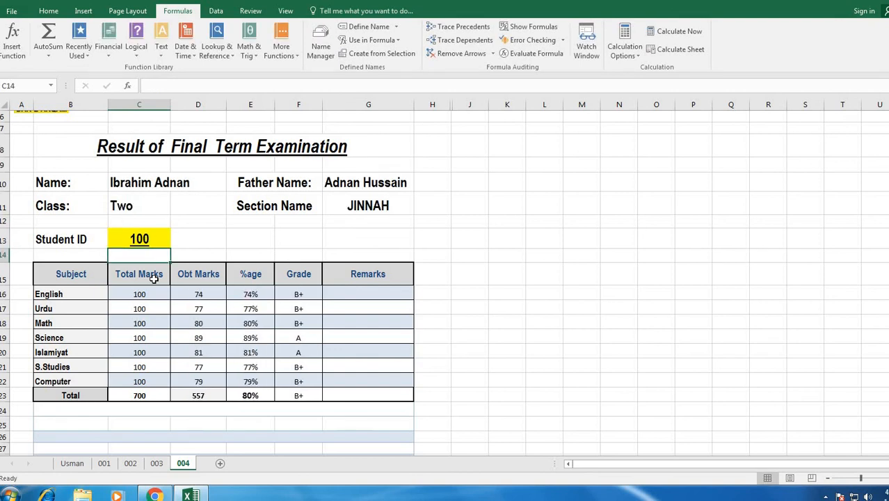
# - Step through the filled name, father name, class, section and marks cells to verify them
pyautogui.press('Up')
pyautogui.press('Up')
pyautogui.press('Up')
pyautogui.press('Up')
pyautogui.press('Right')
pyautogui.press('Right')
pyautogui.press('Right')
pyautogui.press('Right')
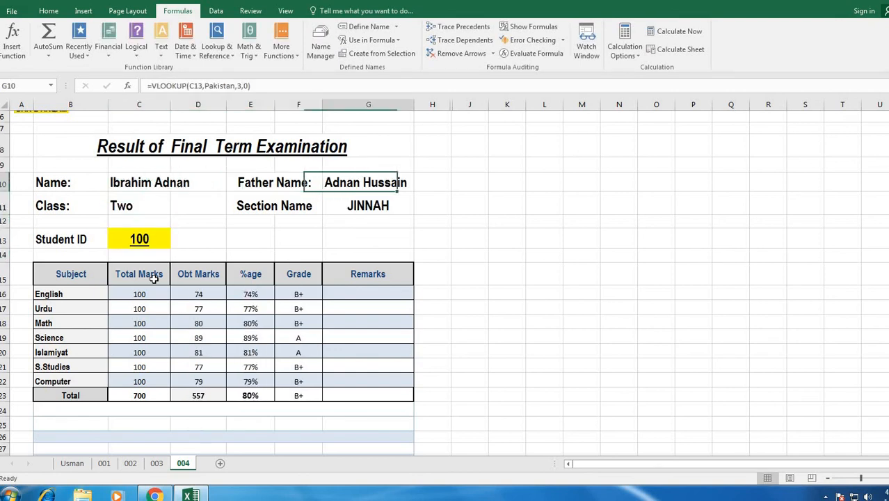
pyautogui.press('Left')
pyautogui.press('Left')
pyautogui.press('Left')
pyautogui.press('Down')
pyautogui.press('Right')
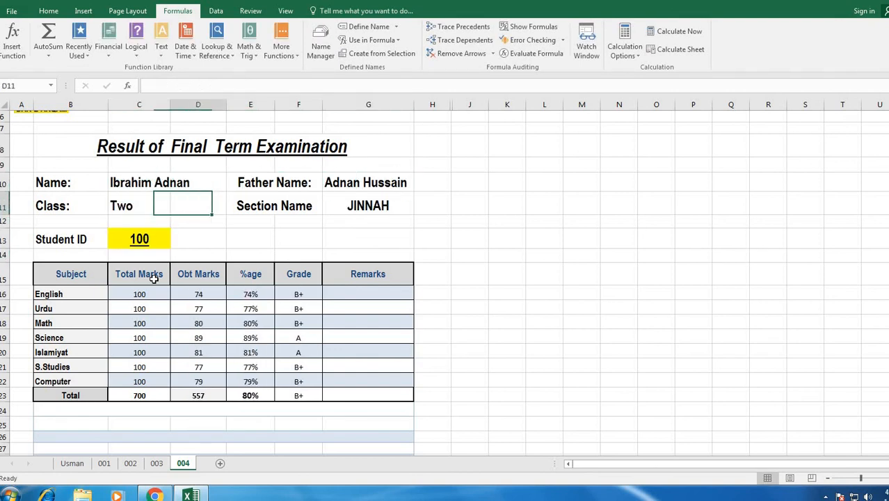
pyautogui.press('Right')
pyautogui.press('Right')
pyautogui.press('Right')
pyautogui.press('Down')
pyautogui.press('Left')
pyautogui.press('Left')
pyautogui.press('Left')
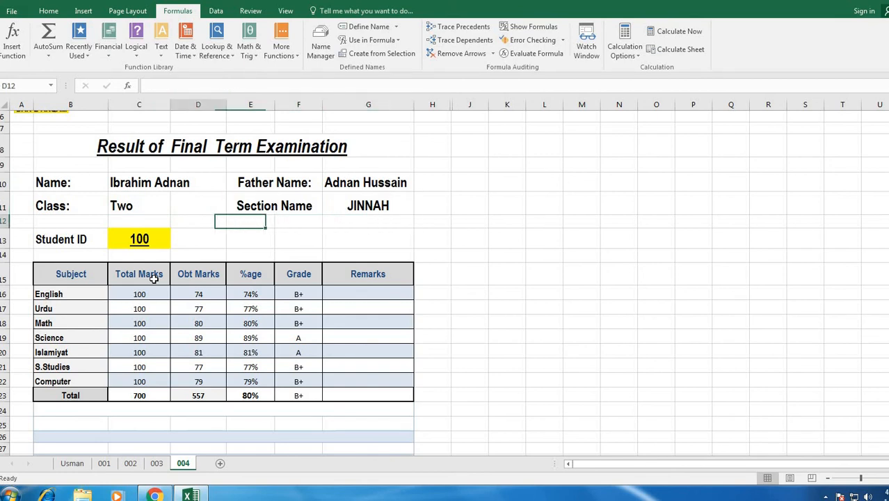
pyautogui.press('Left')
pyautogui.press('Down')
pyautogui.press('Down')
pyautogui.press('Down')
pyautogui.press('Down')
pyautogui.press('Down')
pyautogui.press('Down')
pyautogui.press('Down')
pyautogui.press('Down')
pyautogui.press('Right')
pyautogui.press('Up')
pyautogui.press('Up')
pyautogui.press('Up')
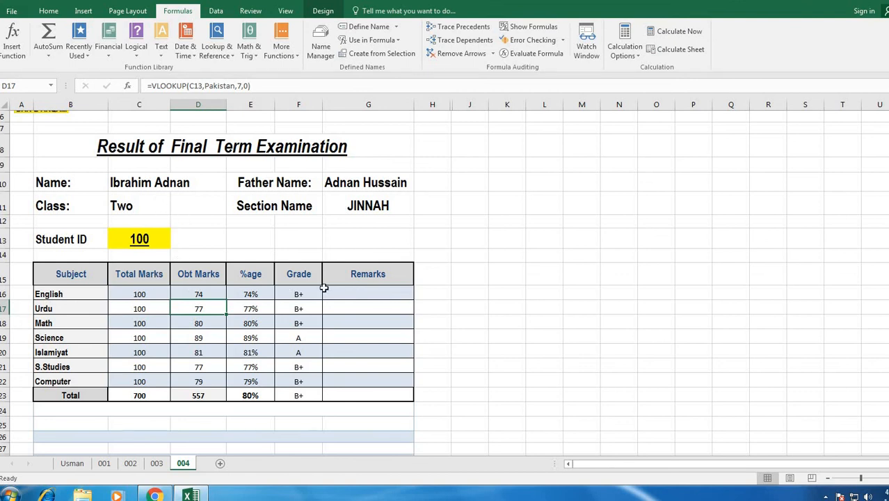
pyautogui.click(445, 256)
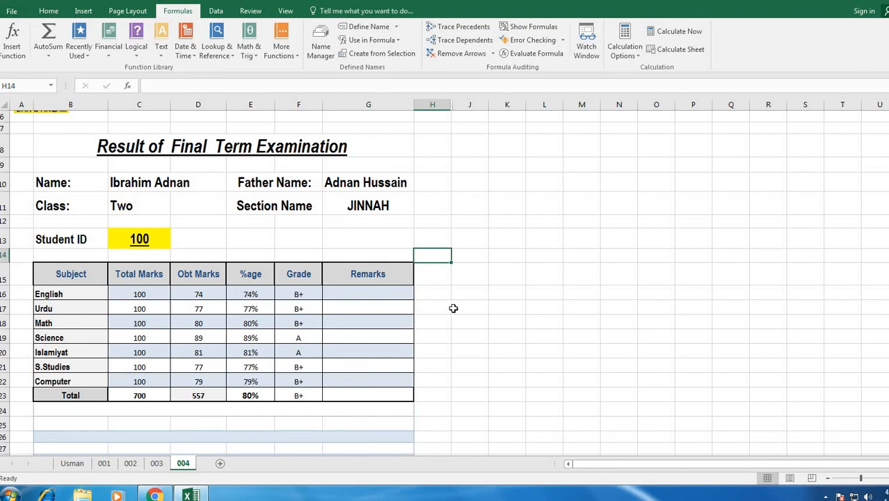
pyautogui.click(454, 307)
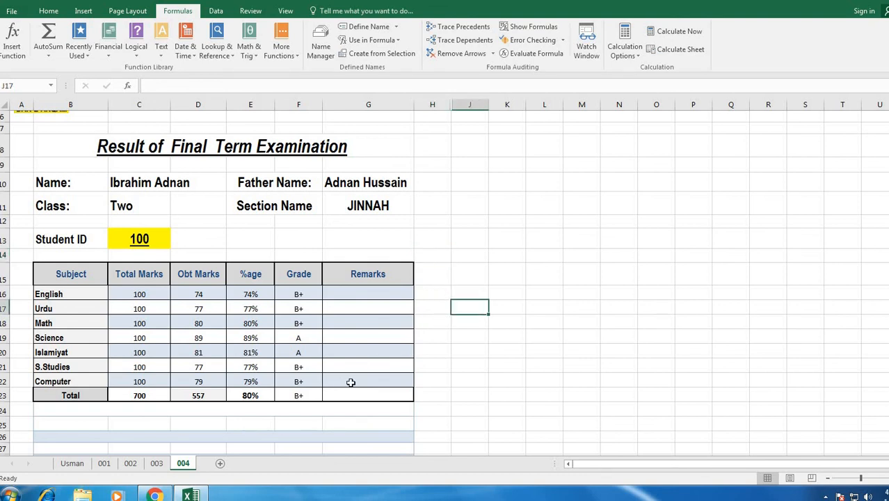
pyautogui.click(250, 424)
pyautogui.scroll(-2, 379, 418)
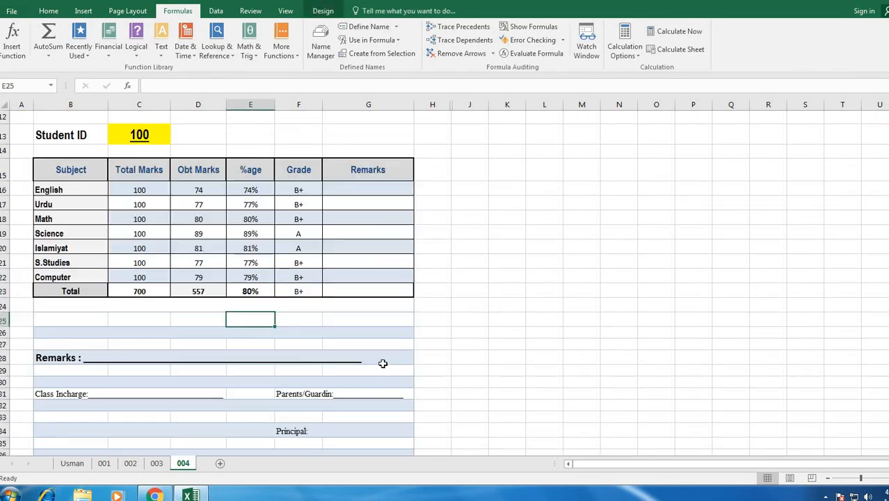
pyautogui.click(441, 304)
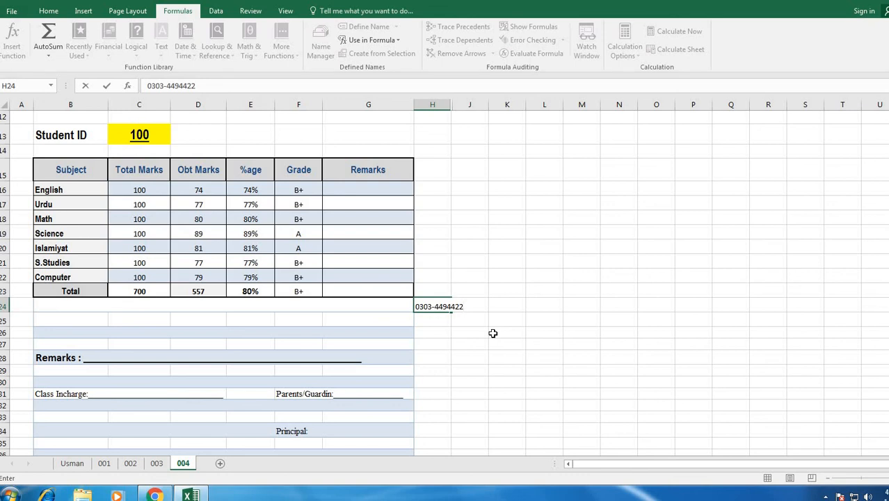
pyautogui.press('Escape')
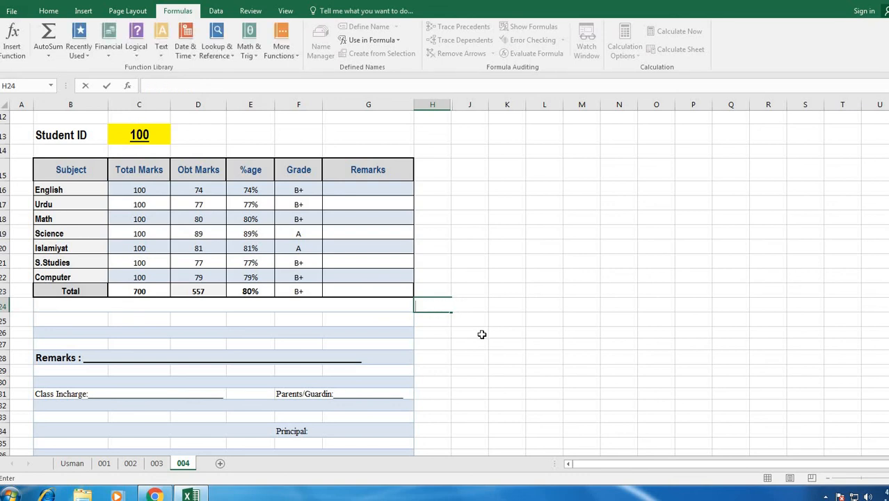
pyautogui.click(371, 320)
pyautogui.scroll(4, 361, 319)
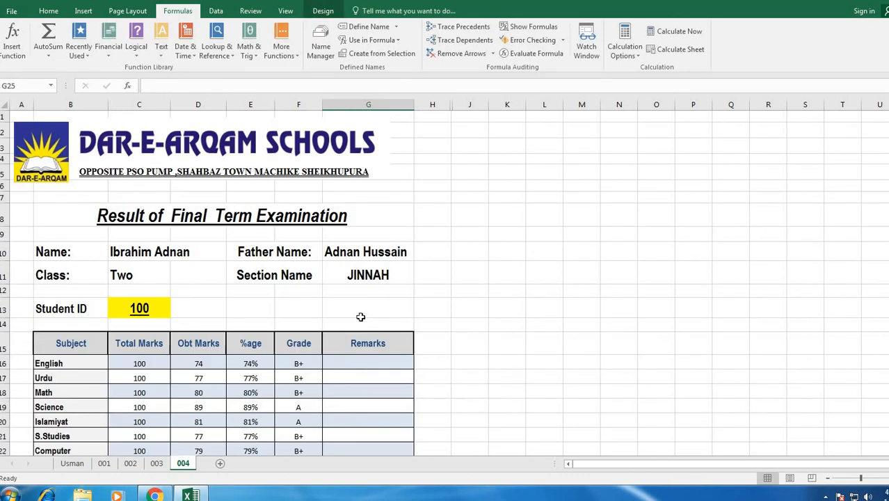